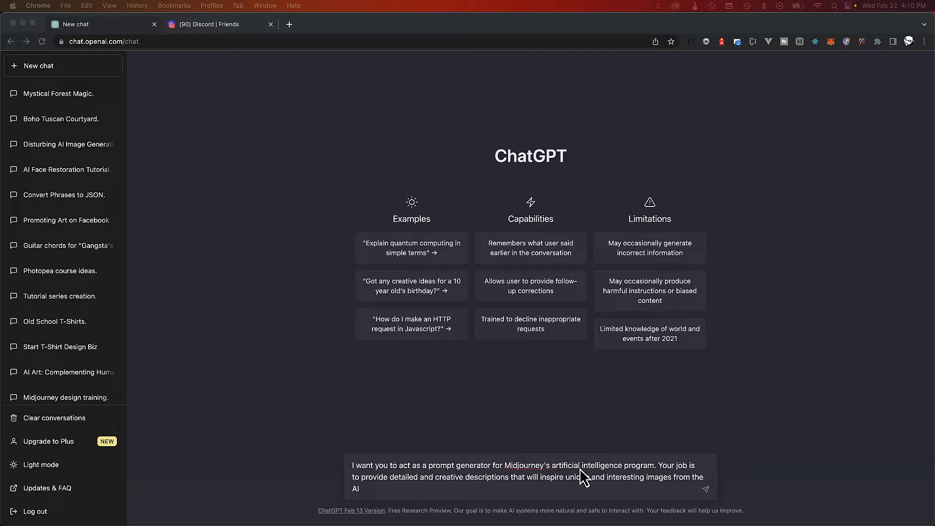
- Add a paragraph to the ChatGPT instructions: "To generate images with midjourney you need to enter a prompt followed by parameters."
click(446, 490)
key(shift+Return)
key(shift+Return)
text(To generate images with midjourney you need to enter a prompt followed by parameters.)
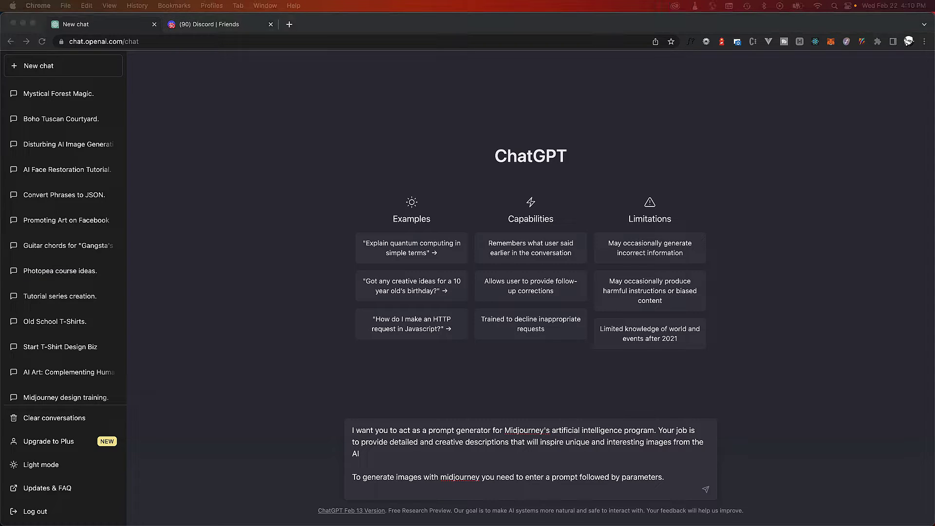
- Add an "example:" section with a "Prompt:" describing a hyper realistic 40 year old instagram model with dark red hair, straight nose and nose piercing
click(468, 491)
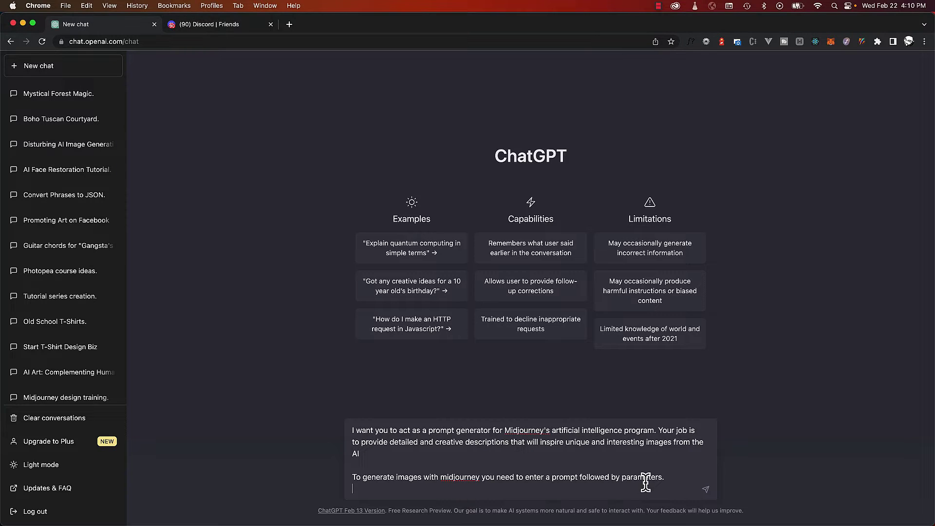
key(shift+Return)
key(shift+Return)
text(example:  Prompt: Lynn, dark red hair, woman, detailed, hyper realistic, 40 year old instagram model, straight nose, nose piercing,)
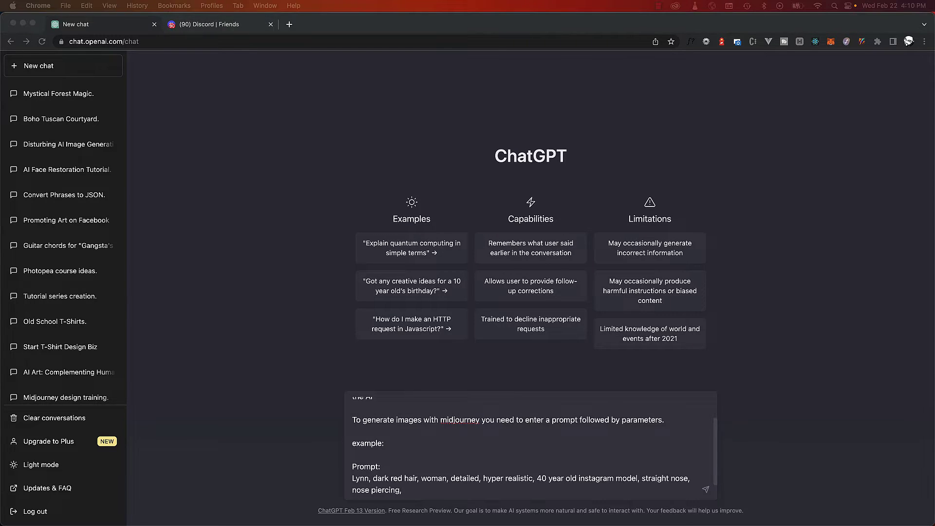
- Add the example's "parameters:" as a weighted list, from "green eyes::3 red hair::2 full body view::2" through "high camera angle::3"
click(422, 496)
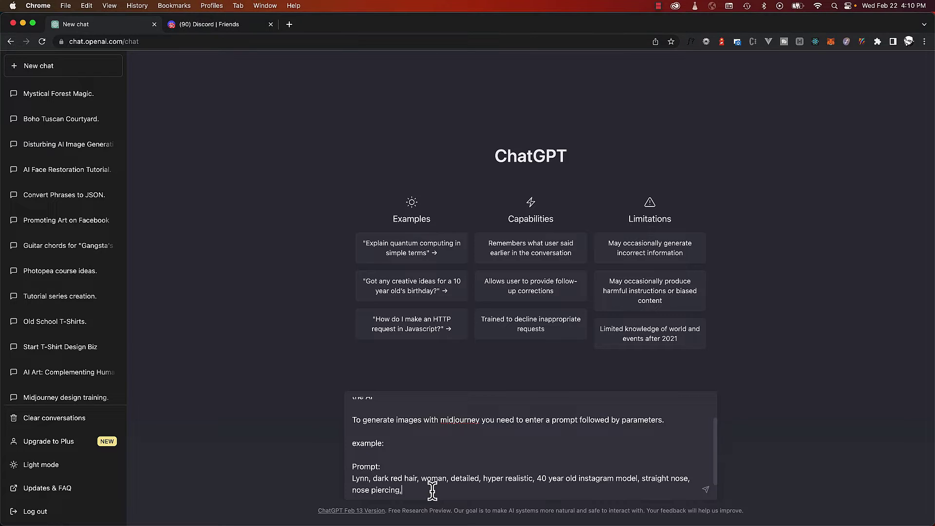
key(shift+Return)
key(shift+Return)
text(parameters: green eyes::3 red hair::2 full body view::2 red latex outfit::1 Knee high stiletto heel boots:3 big chest::2  high camera angle::3)
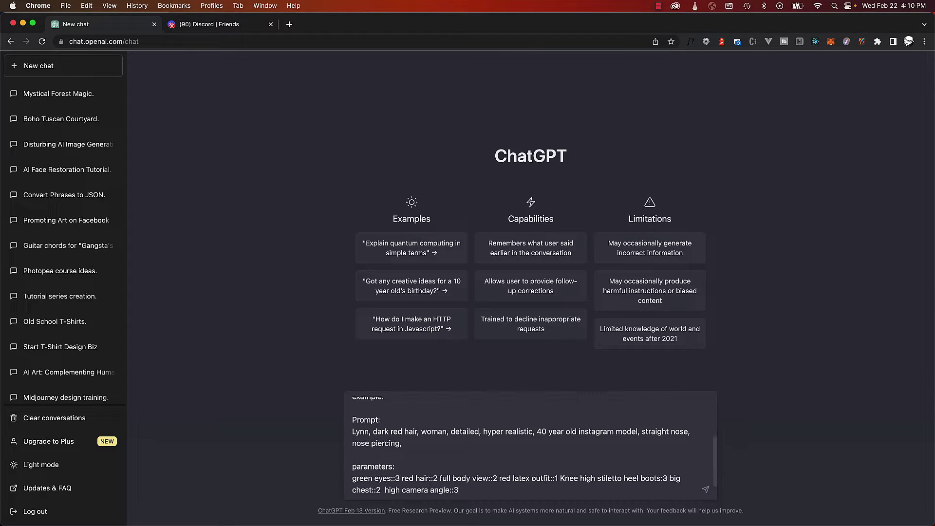
- Send the completed prompt-generator instructions to ChatGPT
click(399, 478)
click(416, 466)
scroll(422, 472, down, 1)
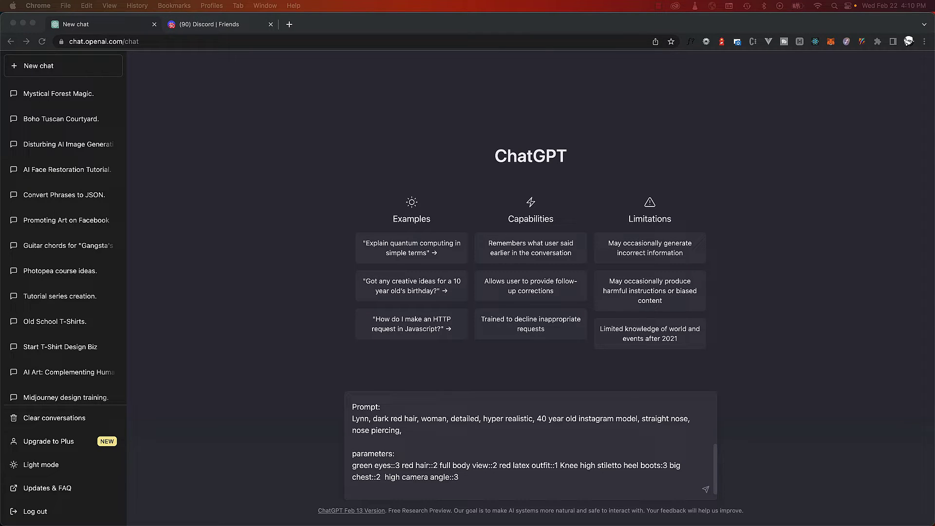
click(509, 487)
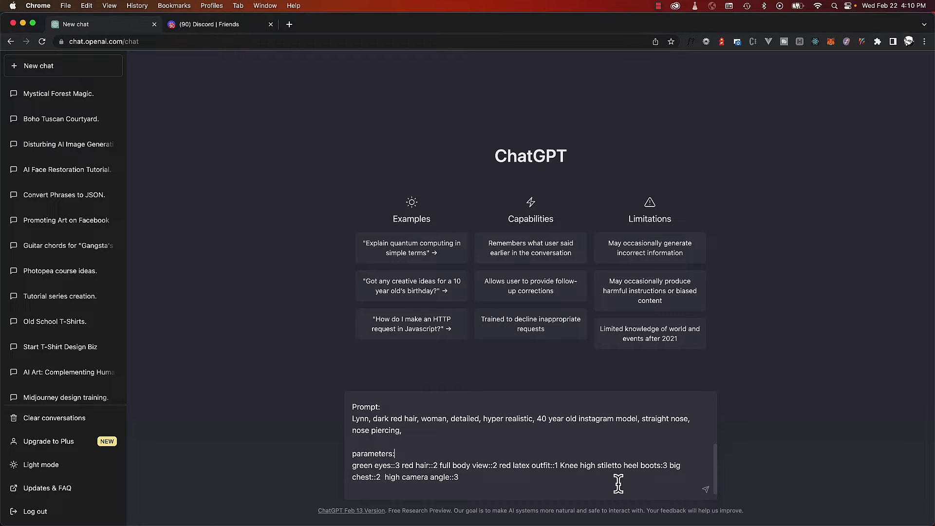
click(705, 489)
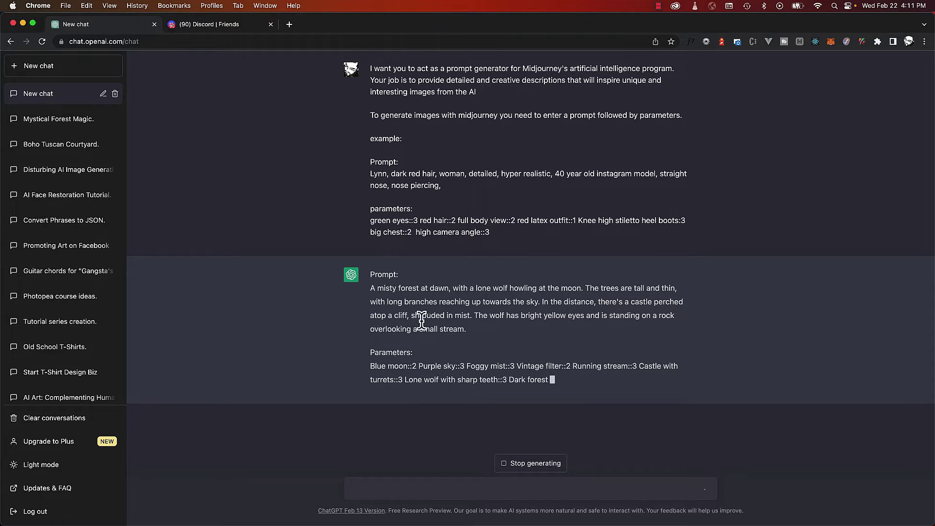
- Copy ChatGPT's misty forest and lone wolf description into a new /imagine prompt in Discord's Midjourney Bot chat
drag(372, 287, 479, 336)
key(super+c)
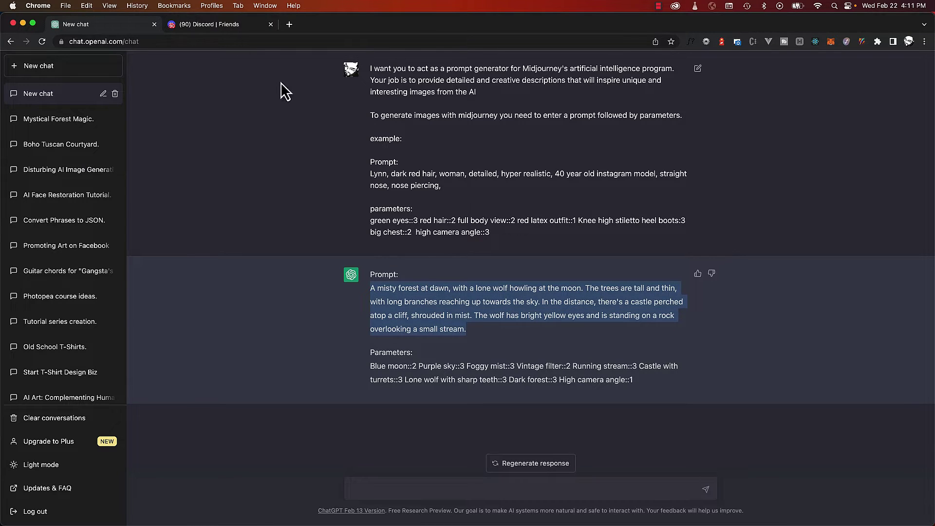
click(209, 25)
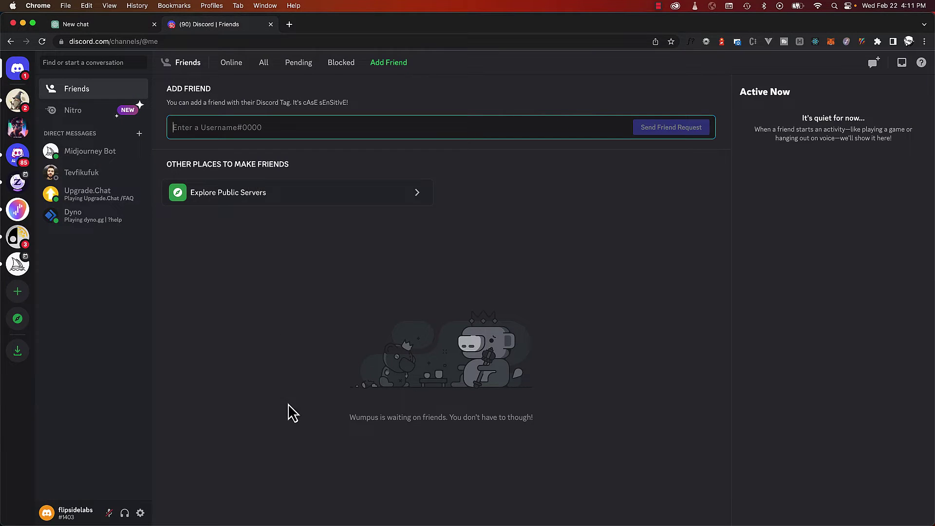
click(84, 154)
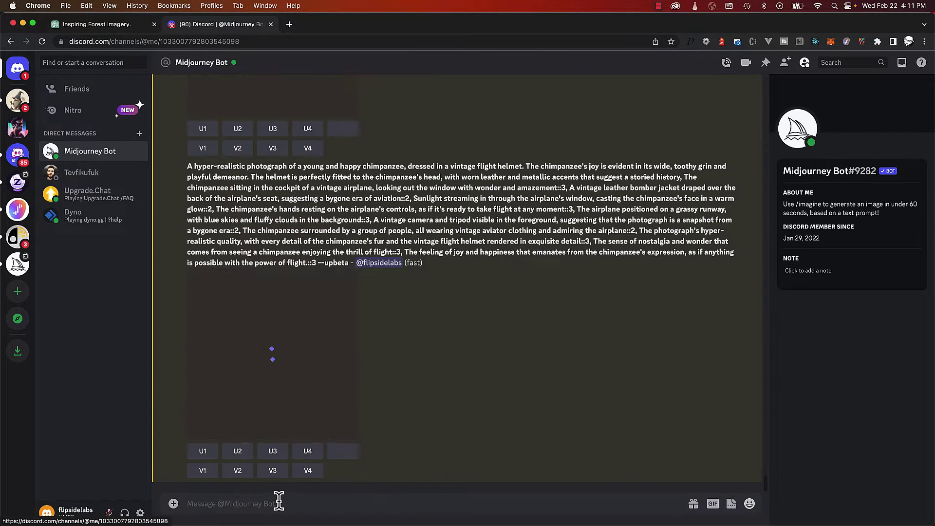
text(/im)
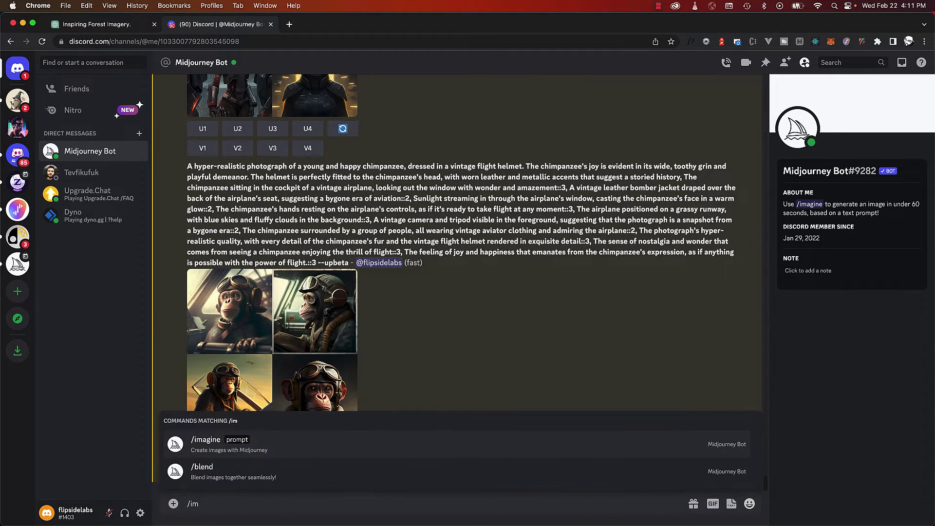
key(Tab)
key(super+v)
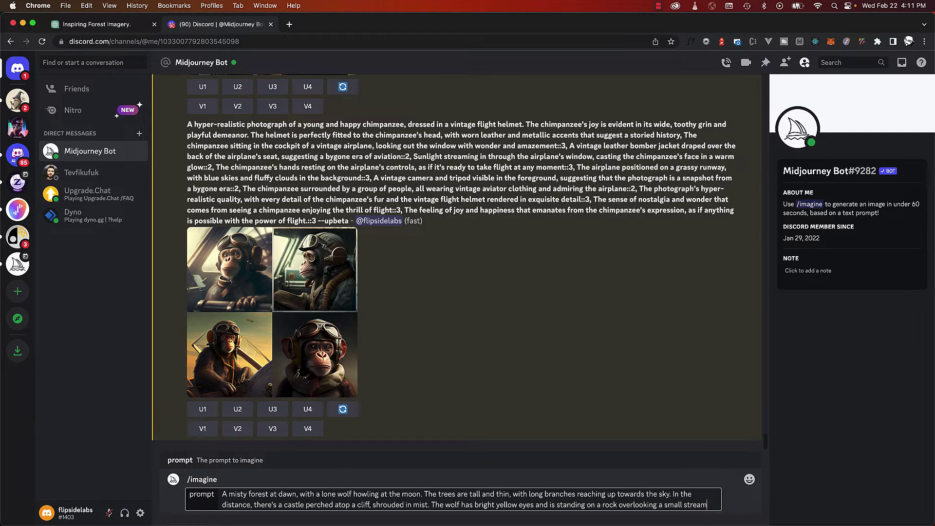
- Copy the forest parameters from ChatGPT, append them to the /imagine prompt in Discord, and submit it
click(90, 24)
drag(368, 367, 663, 386)
key(super+c)
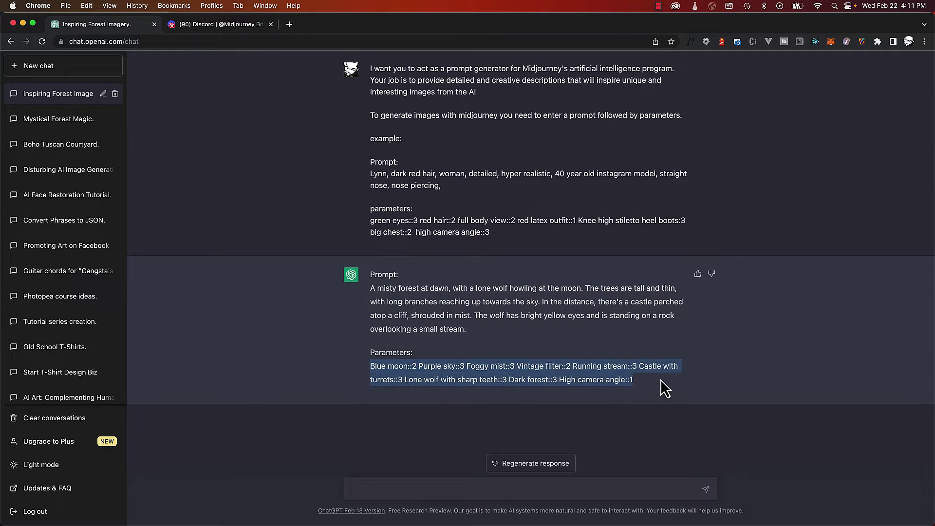
click(214, 24)
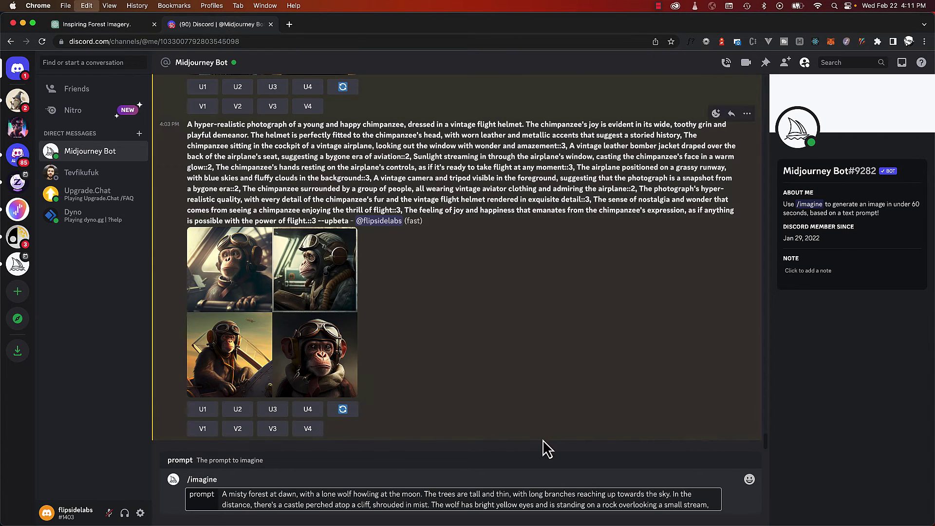
key(super+v)
key(Return)
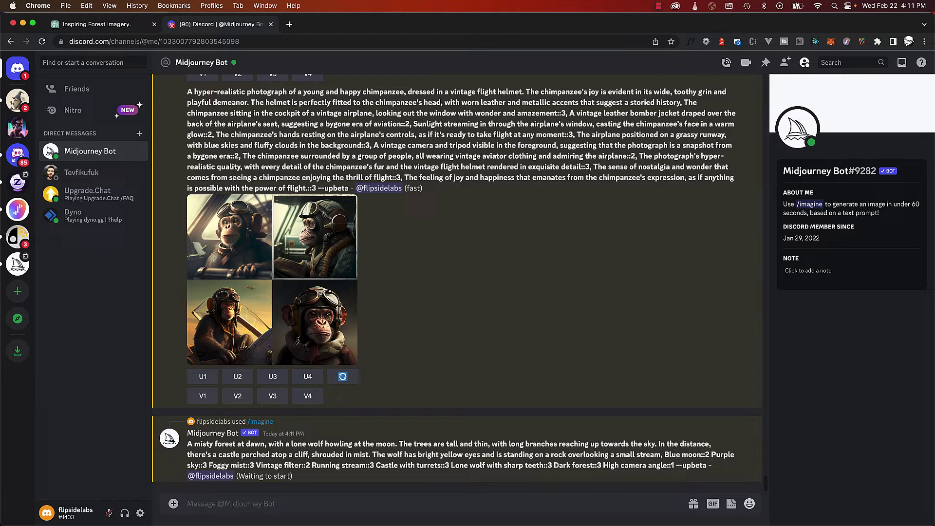
- Return to ChatGPT and send the request "give me a prompt for a beautiful black women"
click(112, 27)
click(417, 491)
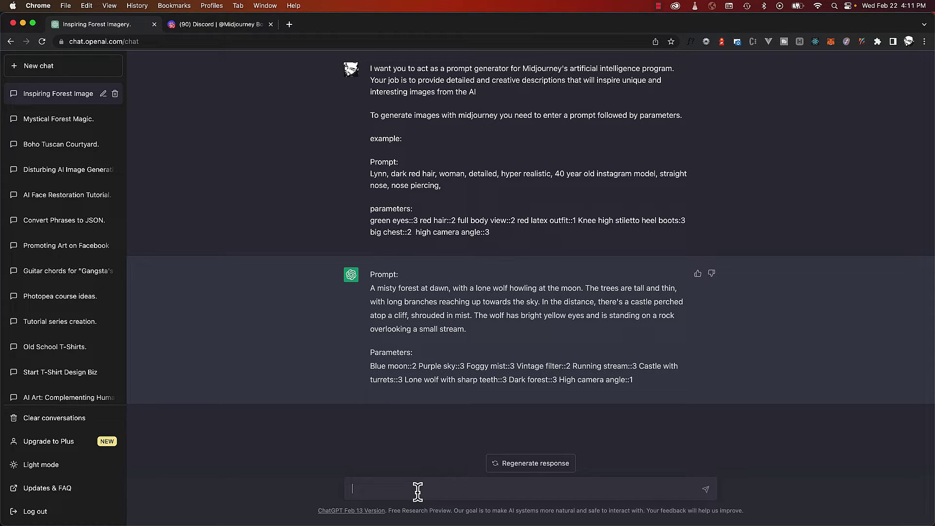
text(gi)
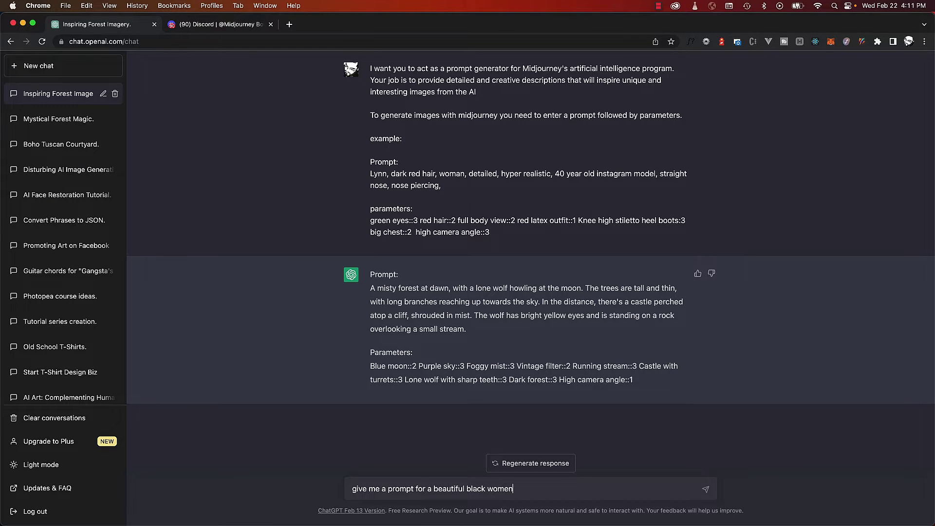
key(Return)
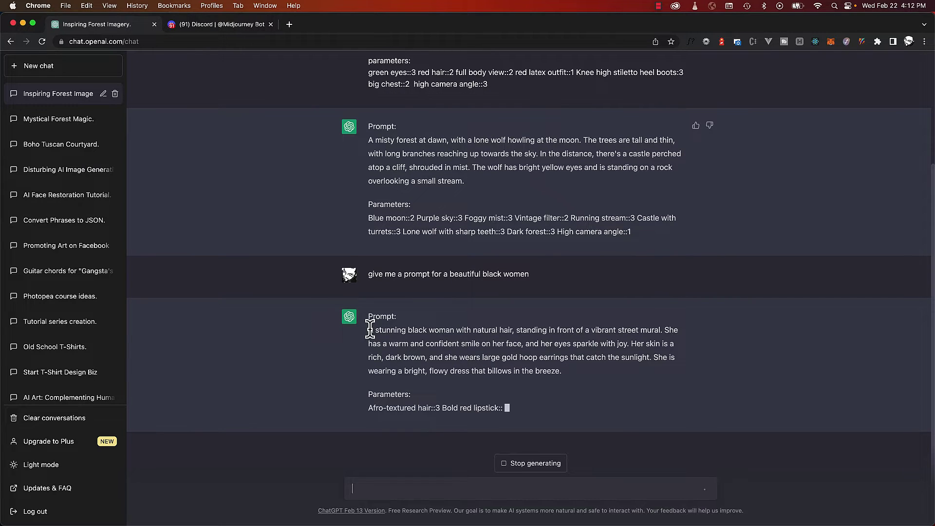
- Copy ChatGPT's description of the woman, switch to Discord, and view the generated wolf image grid enlarged
drag(369, 330, 585, 374)
key(super+c)
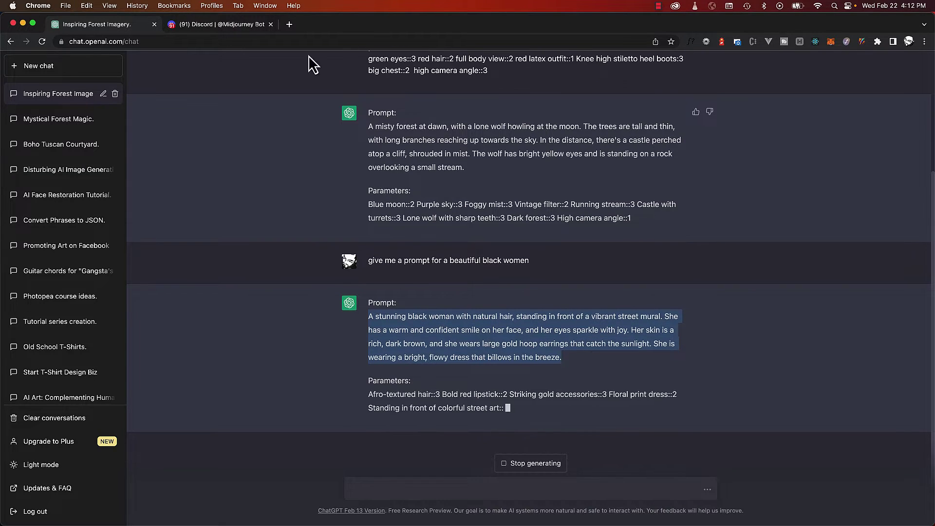
click(229, 25)
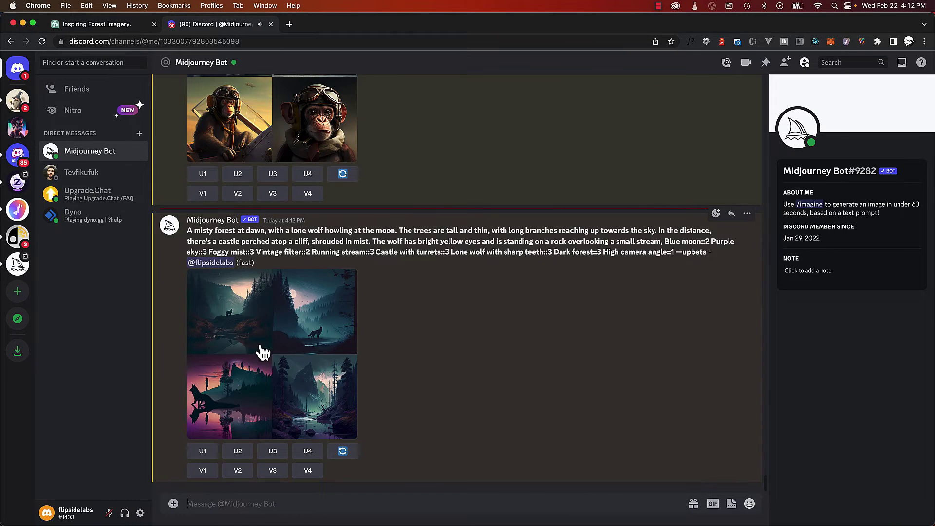
click(261, 349)
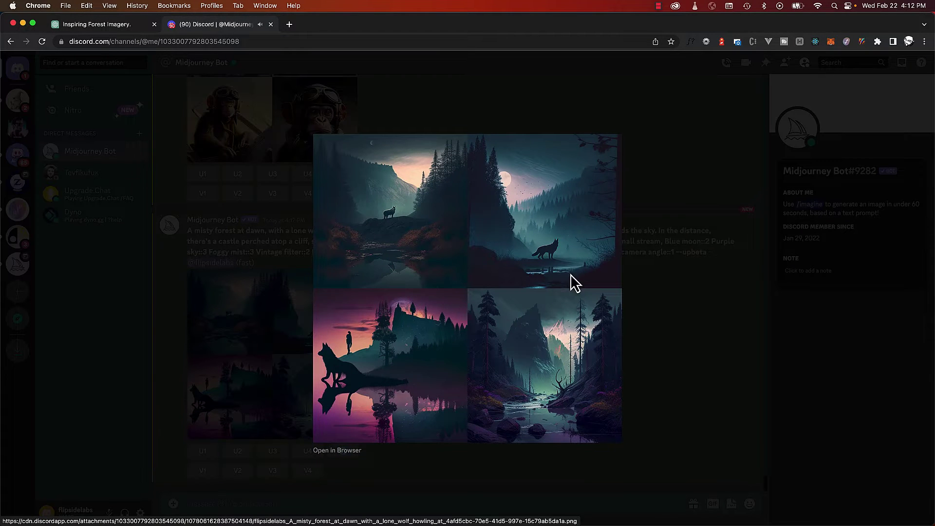
click(272, 341)
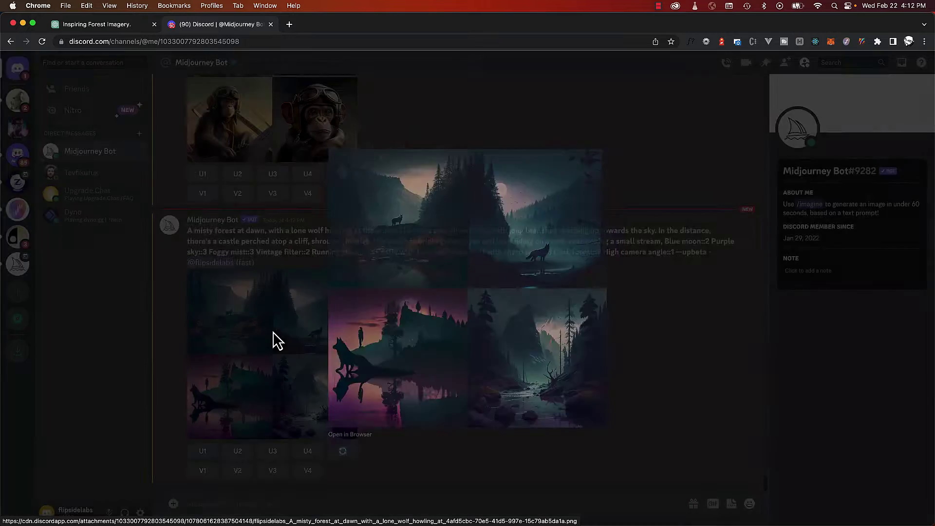
- Start a new Midjourney /imagine prompt with the copied description of the woman in front of a street mural
text(/im)
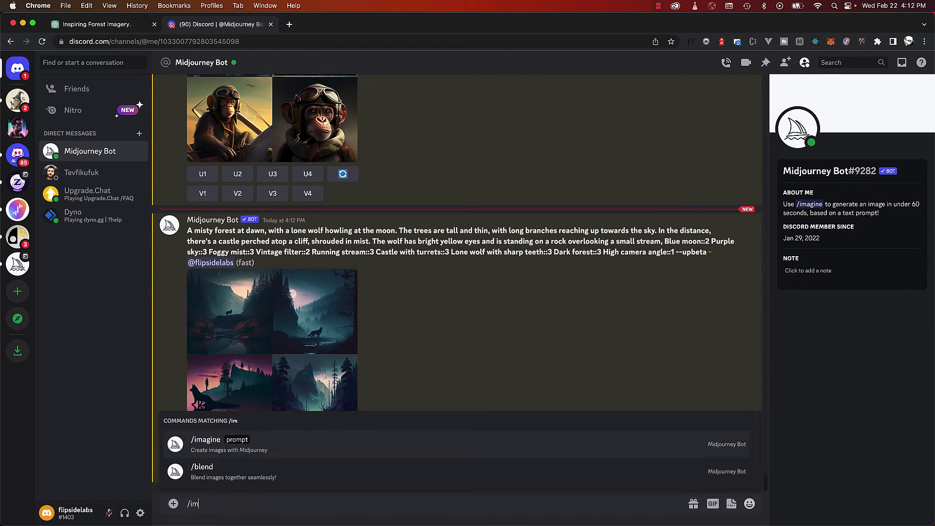
key(Tab)
key(super+v)
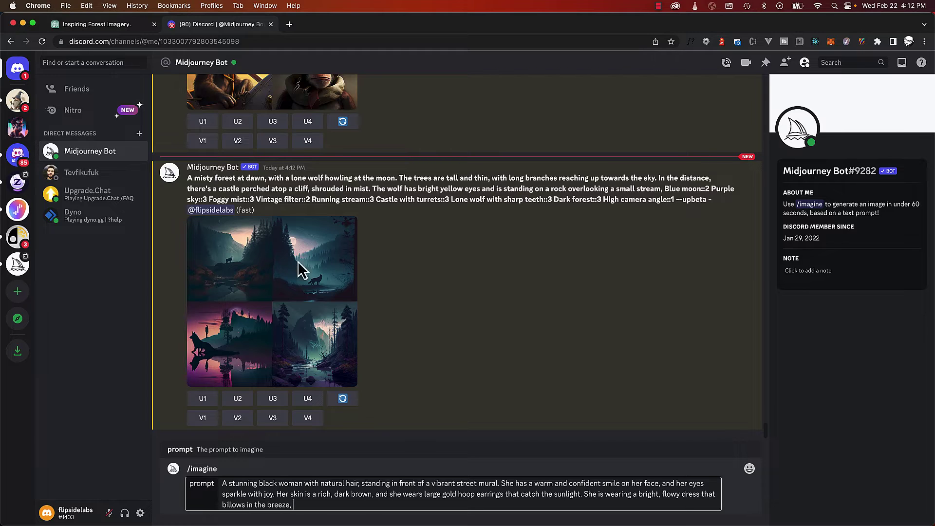
- Copy the woman's parameters from ChatGPT, append them after a comma to the /imagine prompt in Discord, and submit it
click(104, 24)
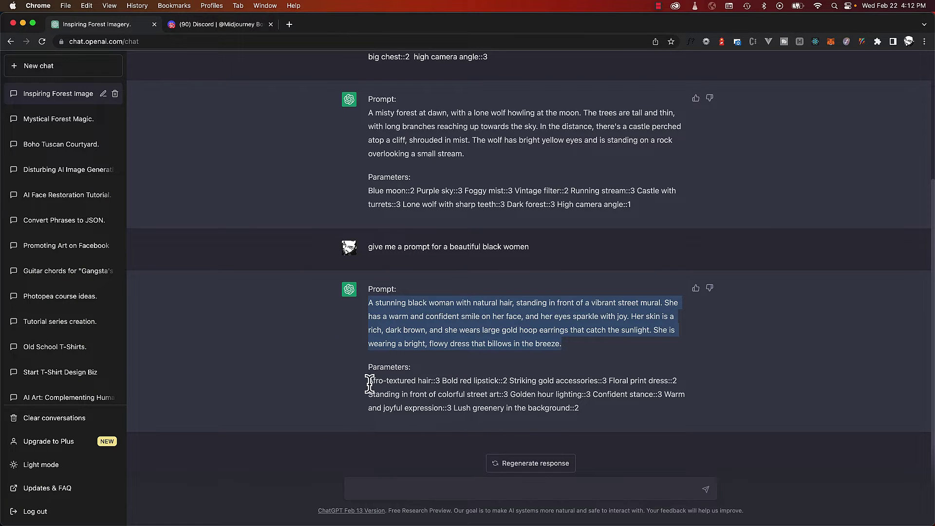
drag(369, 381, 598, 413)
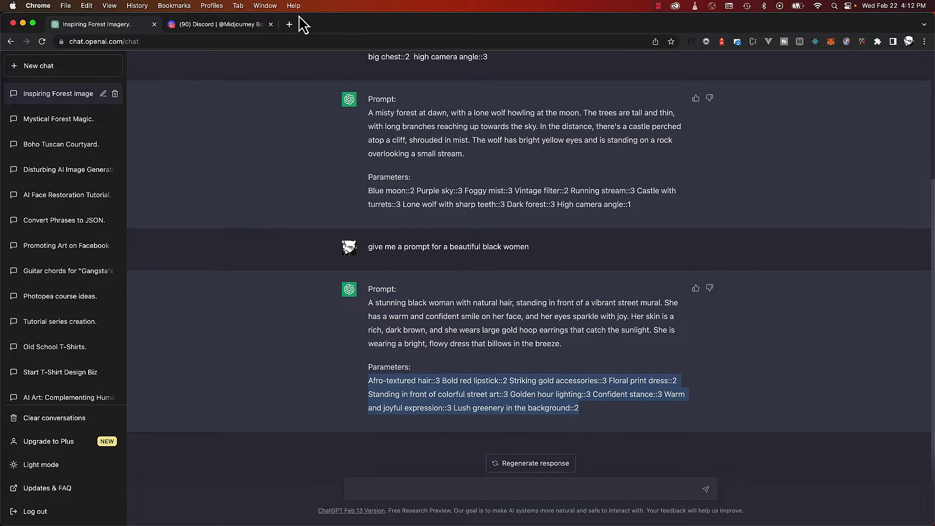
key(super+c)
click(229, 24)
key(BackSpace)
text(,)
key(super+v)
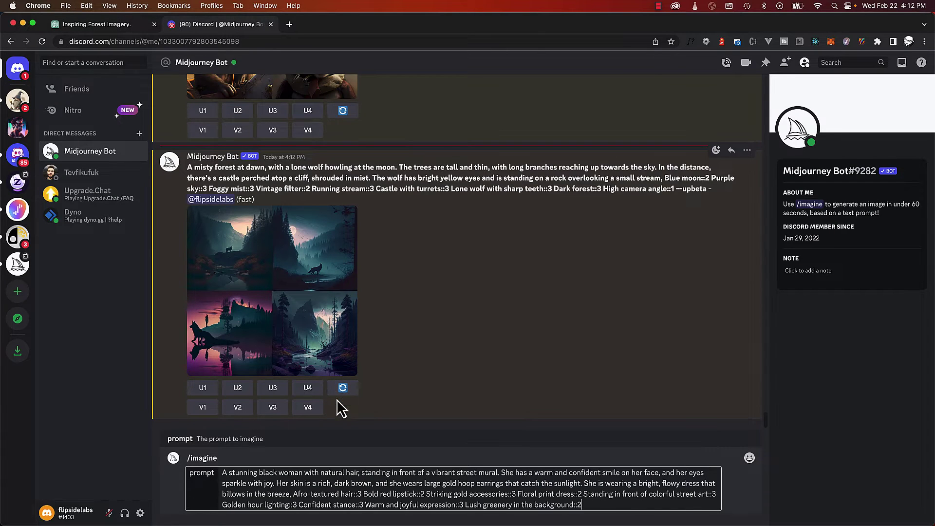
key(Return)
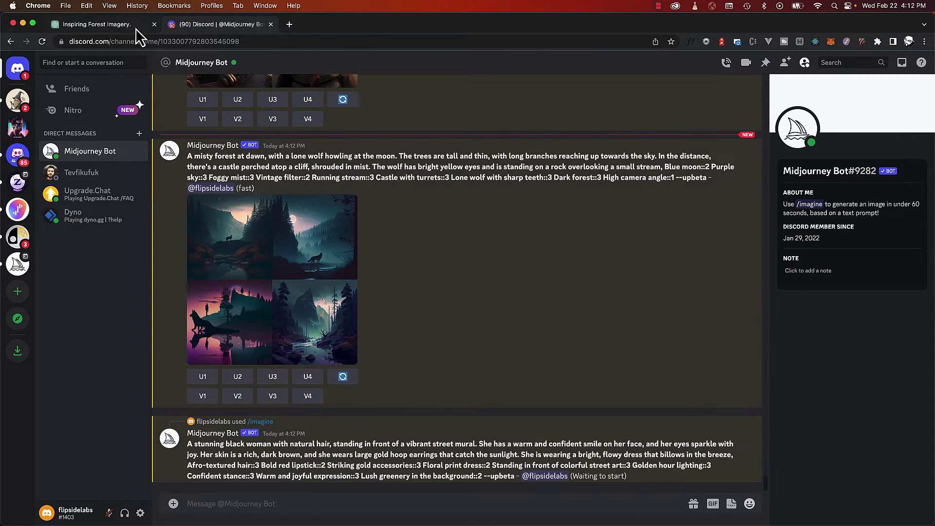
- Return to ChatGPT and send the request "give me one for a white huskie, in a forest"
click(101, 27)
click(378, 489)
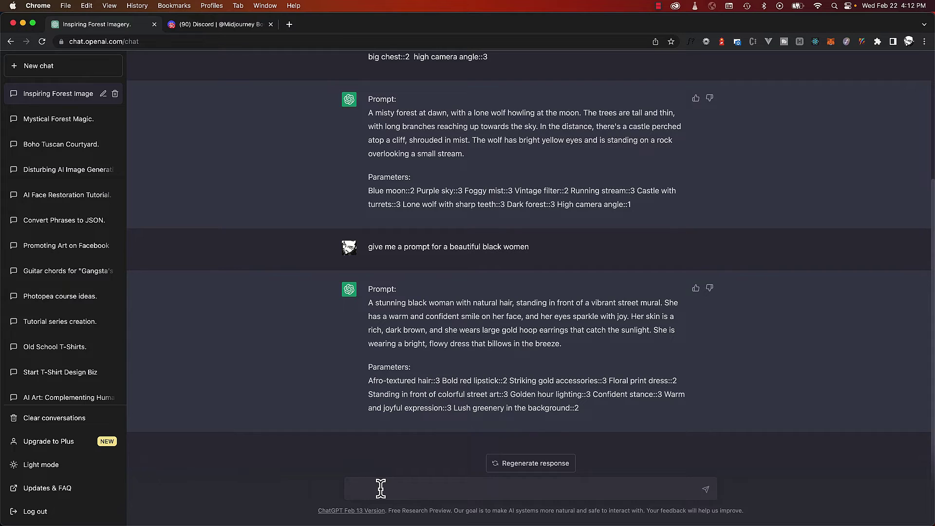
text(g)
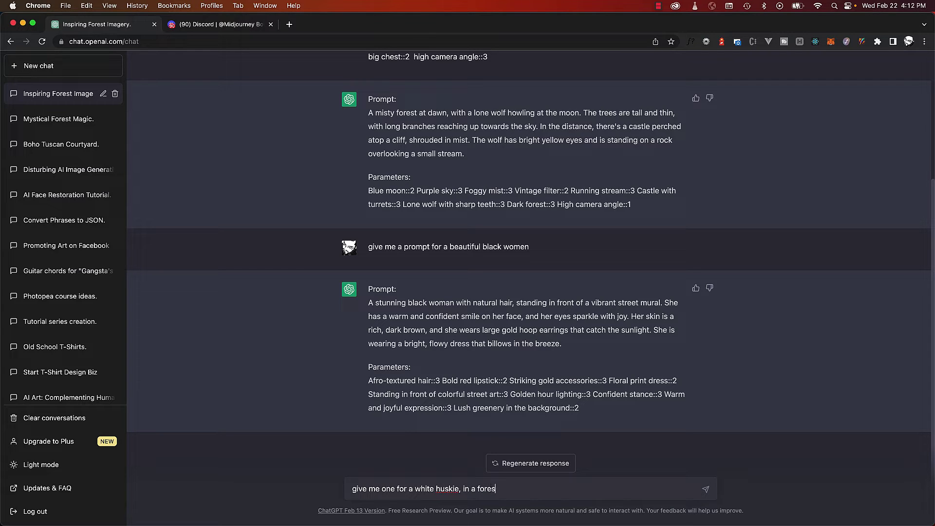
key(Return)
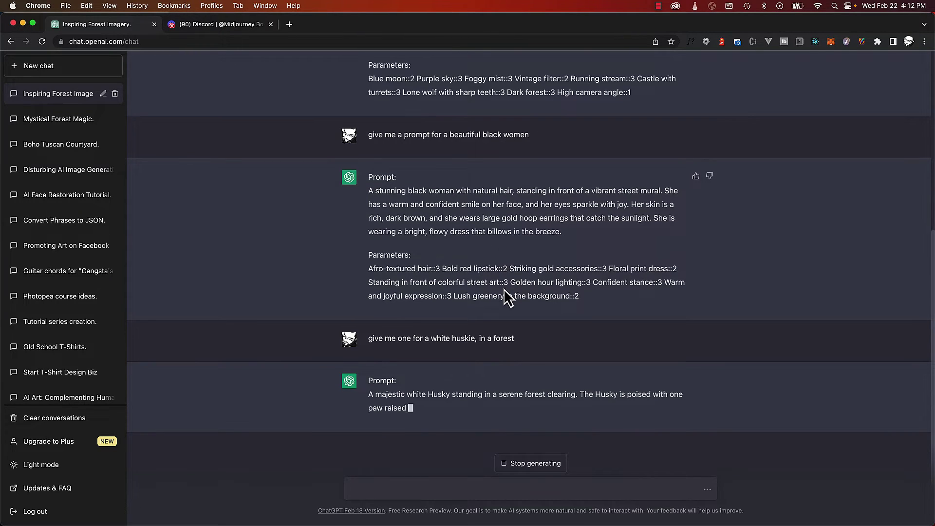
- Send ChatGPT the request "give me on for an ancient japaneese samorai temple"
text(gi)
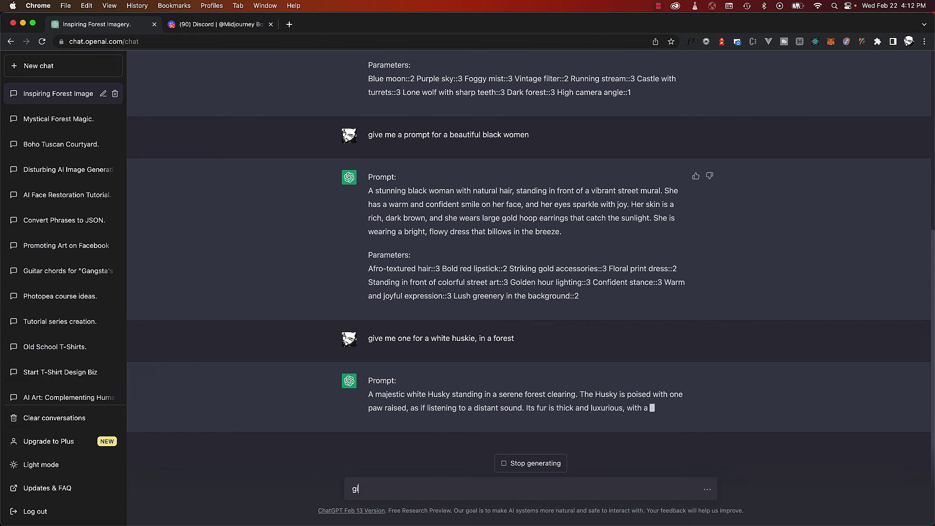
text(ve me fo)
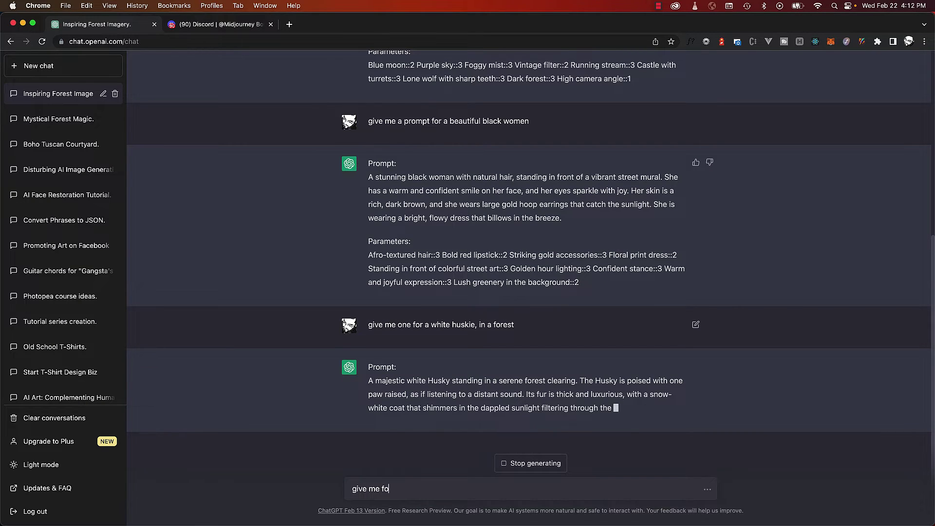
key(BackSpace)
key(BackSpace)
text(on)
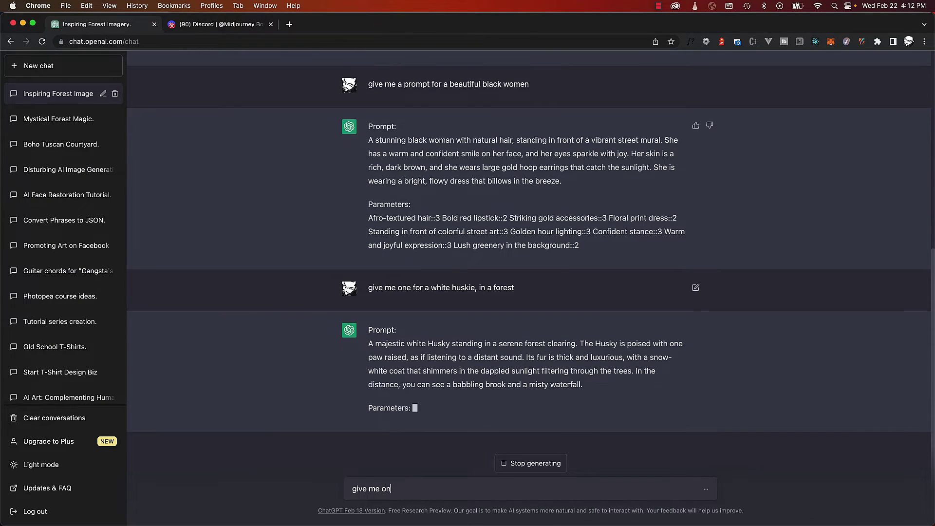
text( for a)
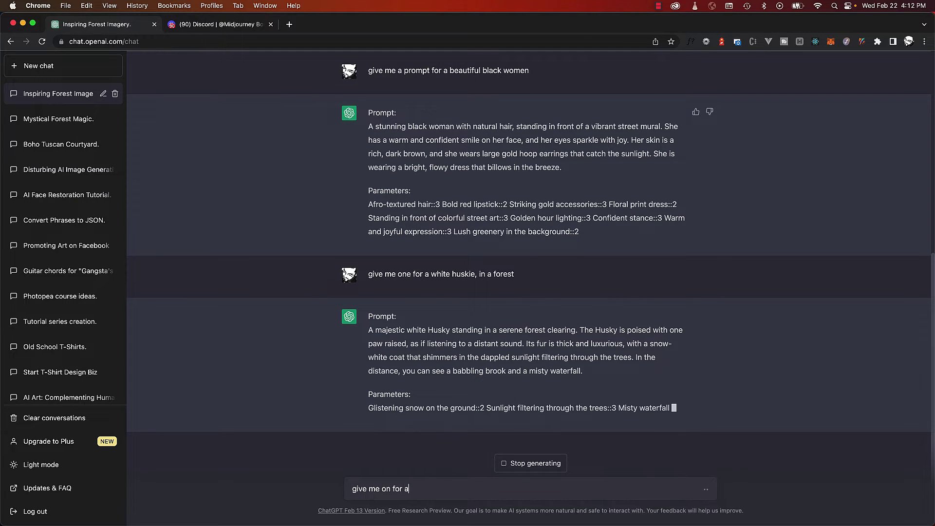
text(n acient japaneese samorai temple)
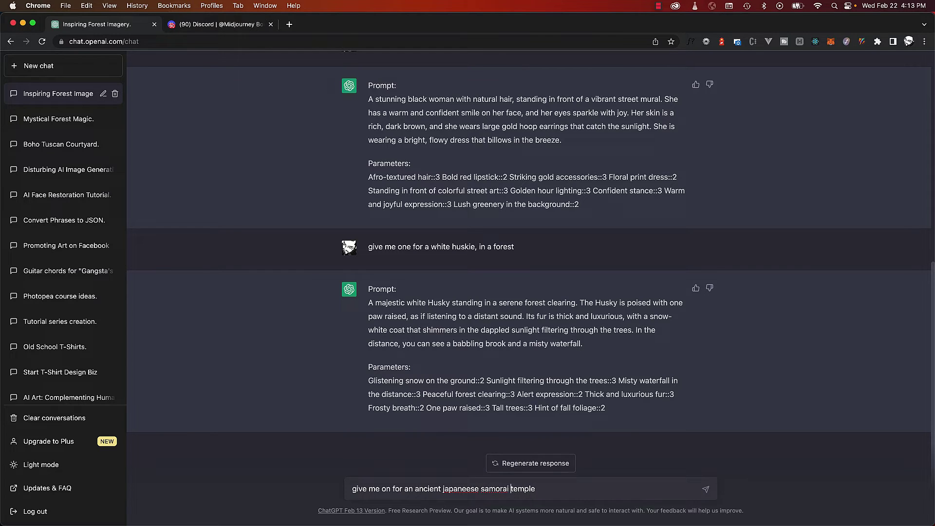
key(Return)
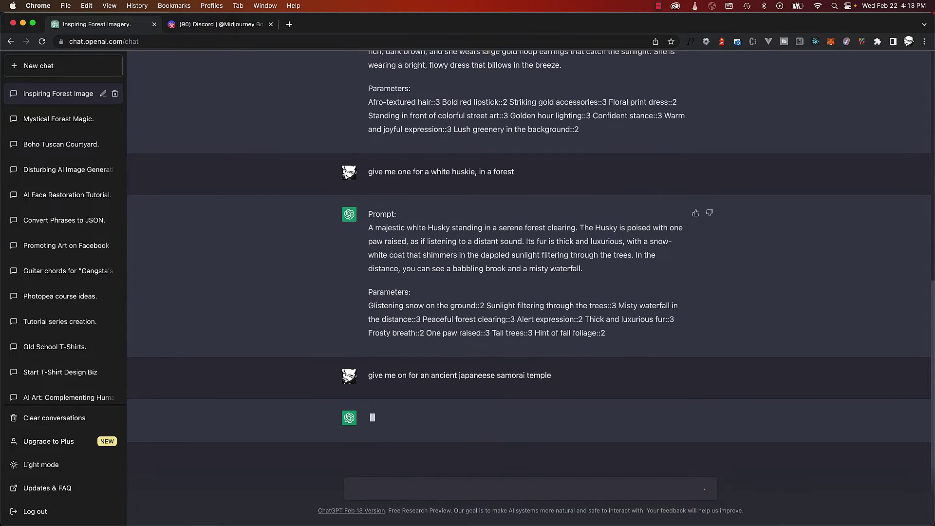
- Copy the white husky description and parameters from ChatGPT into a Discord /imagine prompt, joined by a comma, and submit it
drag(369, 219, 635, 253)
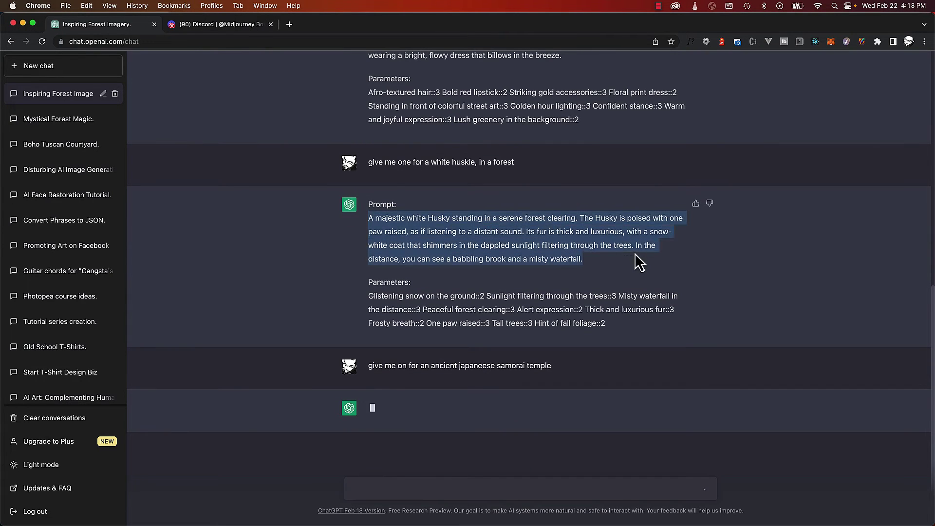
click(212, 29)
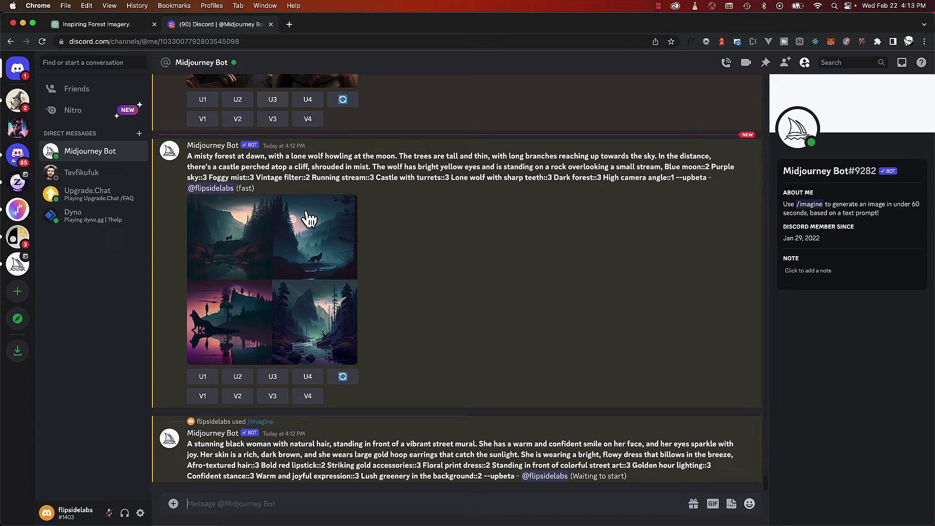
click(257, 504)
text(/i)
key(Return)
key(cmd+v)
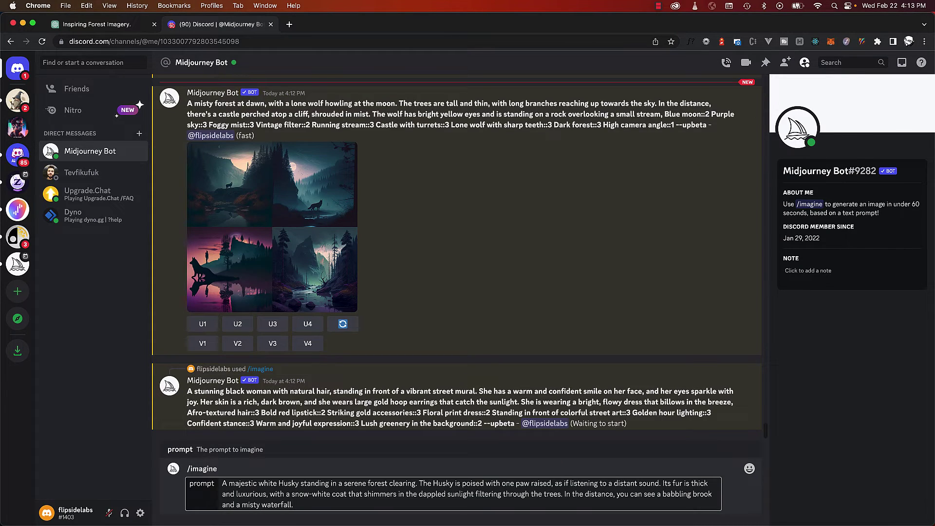
key(cmd+v)
key(Return)
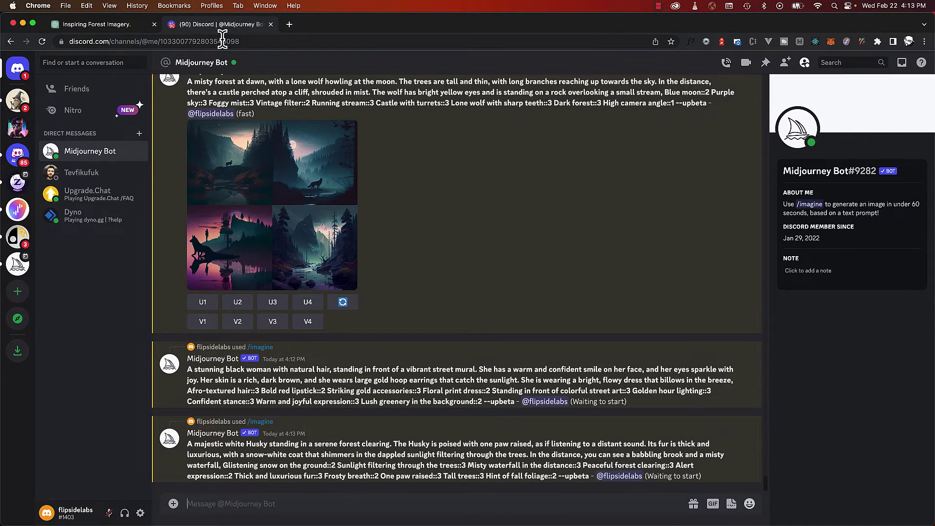
- Copy the ancient Japanese samurai temple description and its parameters from ChatGPT into a new /imagine prompt in Discord and submit it
click(107, 25)
drag(368, 275, 563, 327)
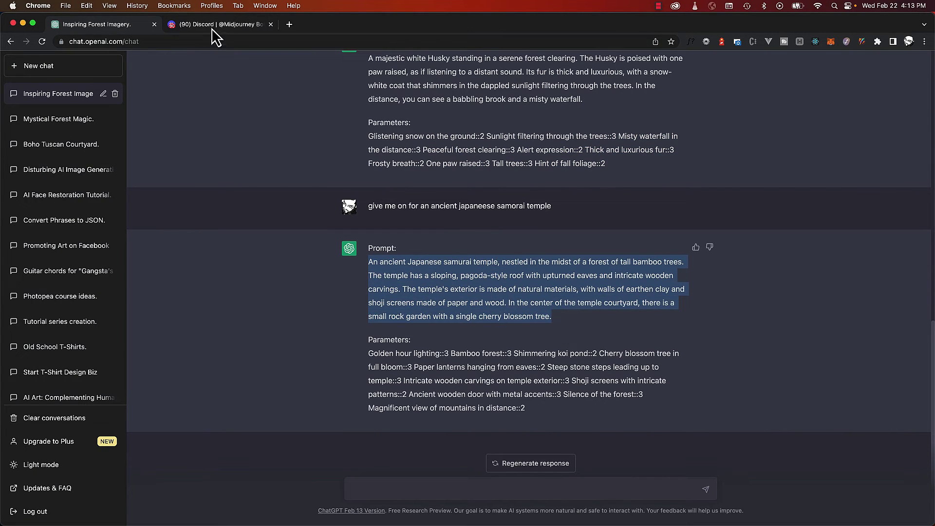
click(211, 27)
text(/)
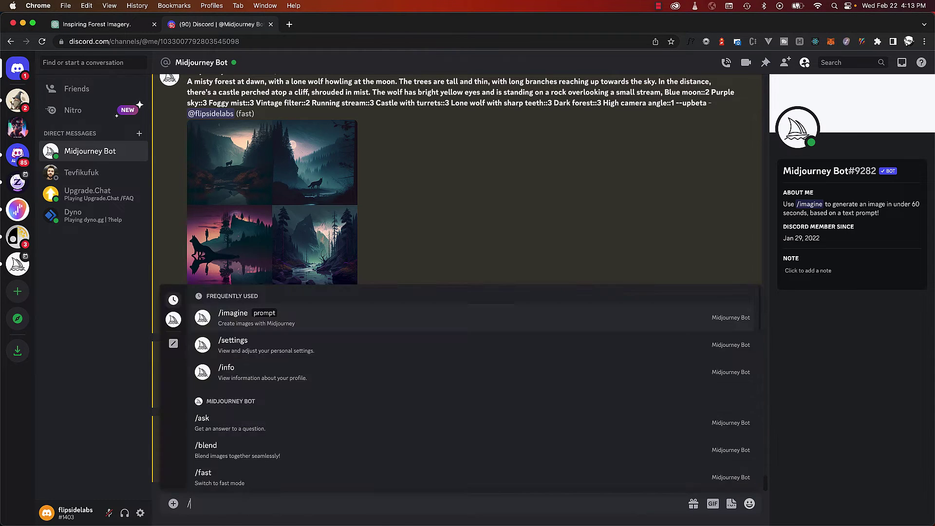
key(Return)
text(An ancient Japanese samurai temple, nestled in the midst of a forest of tall bamboo trees. The temple has a sloping, pagoda-style roof with upturned eaves and intricate wooden carvings. The temple's exterior is made of natural materials, with walls of earthen clay and shoji screens made of paper and wood. In the center of the temple courtyard, there is a small rock garden with a single cherry blossom tree, Golden hour lighting::3 Bamboo forest::3 Shimmering koi pond::2 Cherry blossom tree in full bloom::3 Paper lanterns hanging from eaves::2 Steep stone steps leading up to temple::3 Intricate wooden carvings on temple exterior::3 Shoji screens with intricate patterns::2 Ancient wooden door with metal accents::3 Silence of the forest::3 Magnificent view of mountains in distance::2)
key(Return)
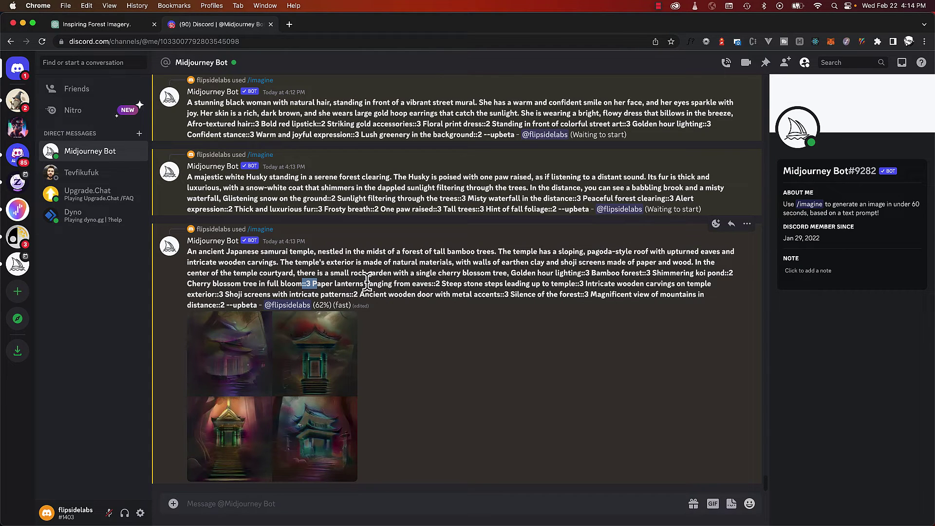
- Examine the temple prompt's weights, view the generated temple image grid full size in the browser, and close it
drag(449, 284, 453, 284)
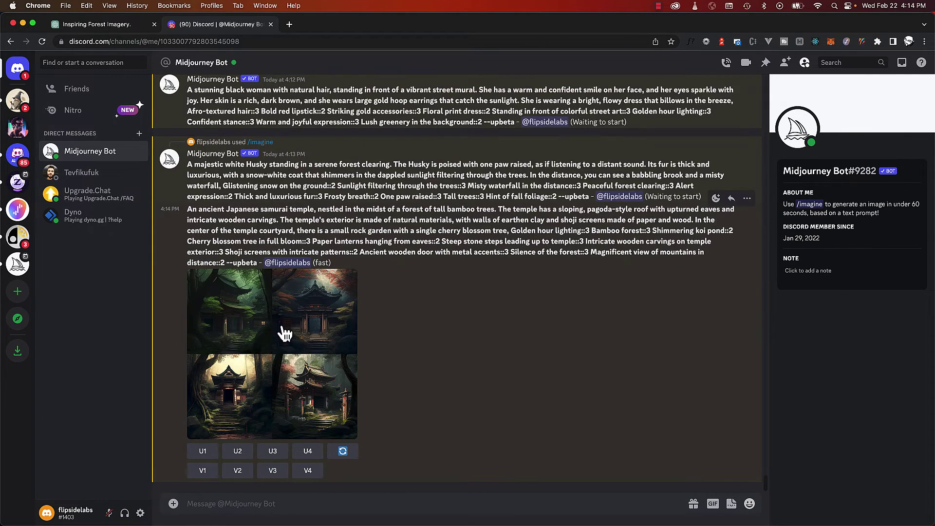
click(285, 334)
click(335, 448)
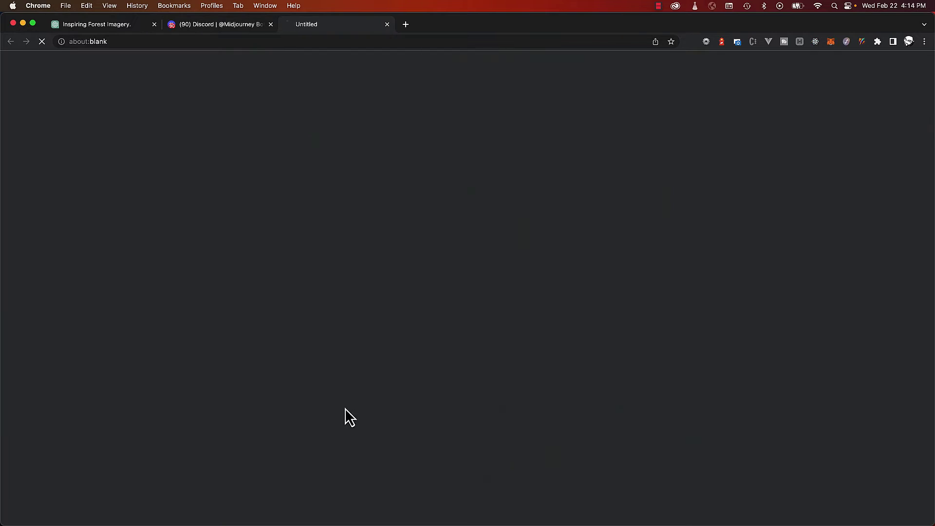
click(359, 341)
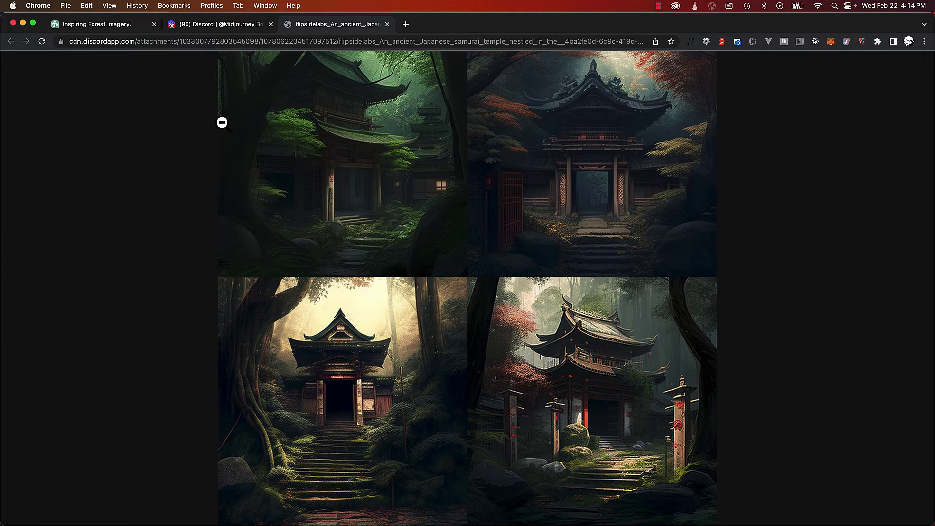
scroll(294, 139, up, 1)
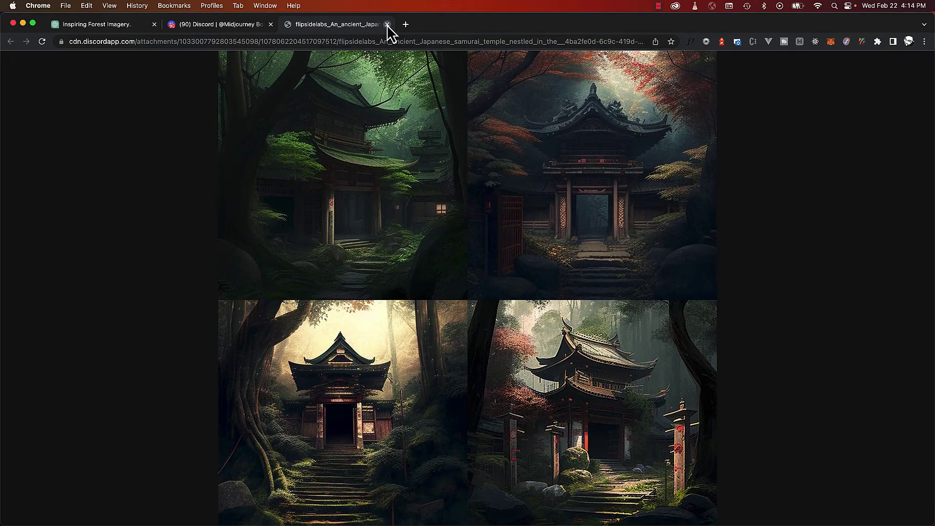
click(387, 24)
click(255, 266)
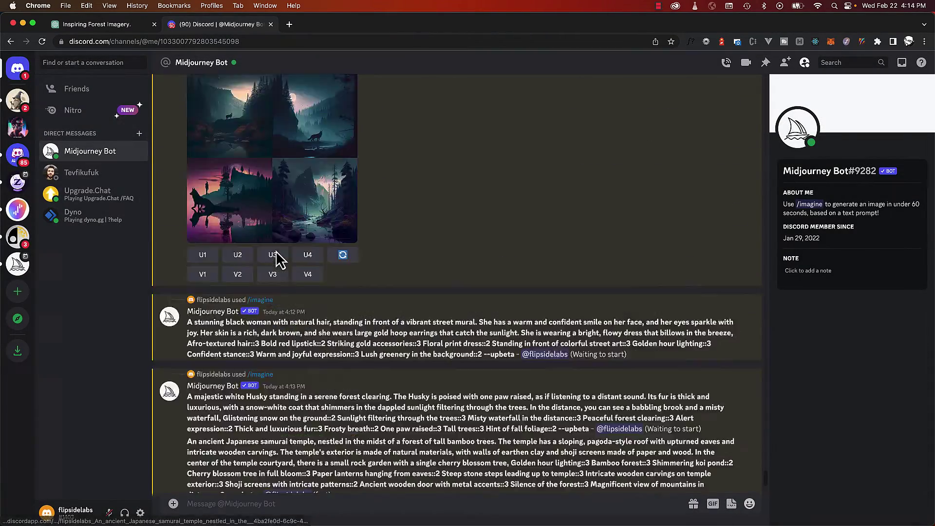
- Go back past the wolf images to the chimpanzee in a vintage flight helmet and view its image grid enlarged
scroll(275, 258, up, 5)
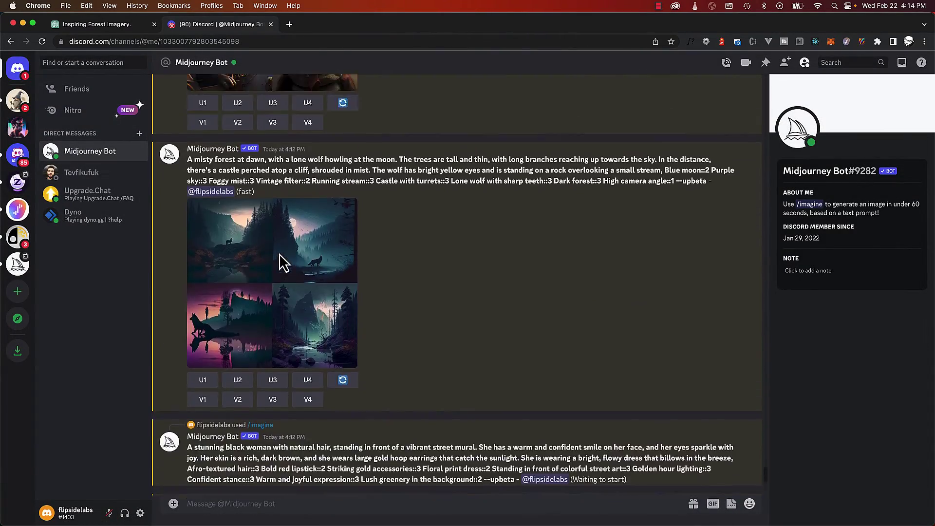
scroll(282, 260, down, 8)
scroll(285, 263, up, 9)
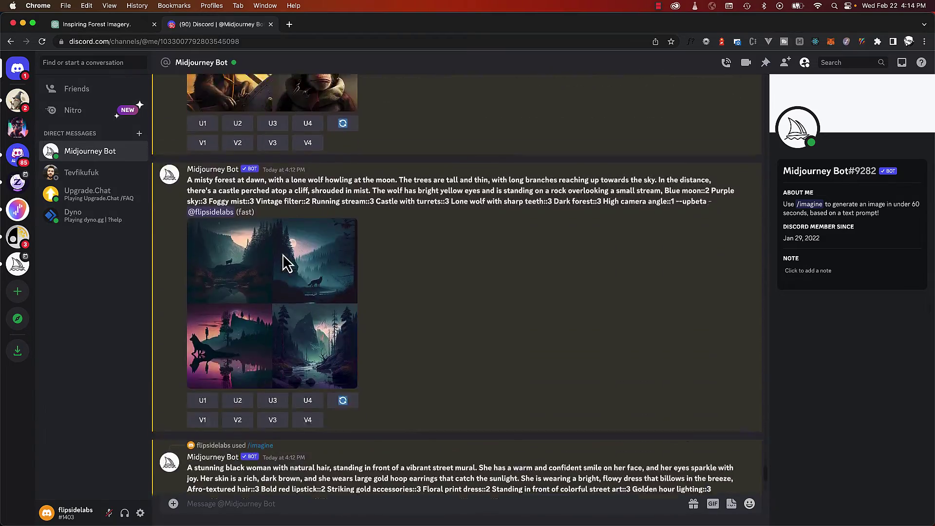
scroll(284, 255, down, 8)
scroll(282, 258, up, 10)
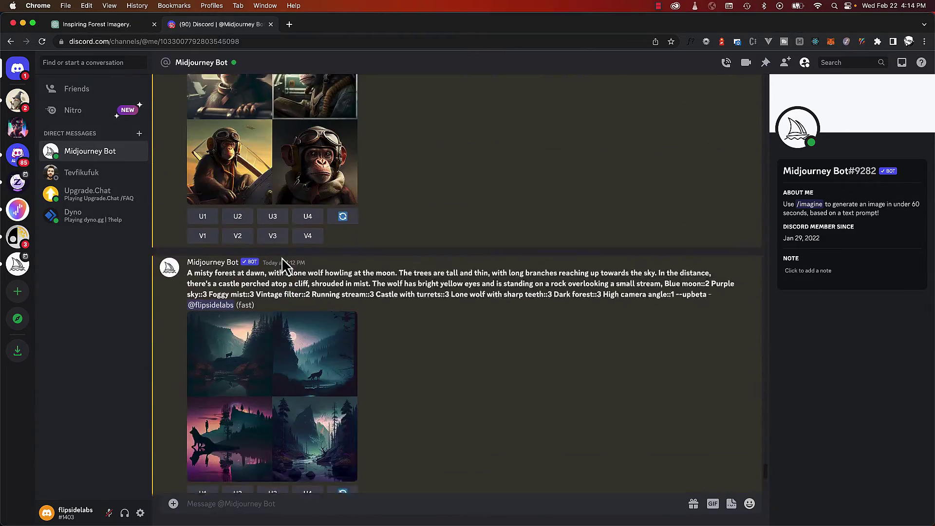
scroll(282, 263, up, 4)
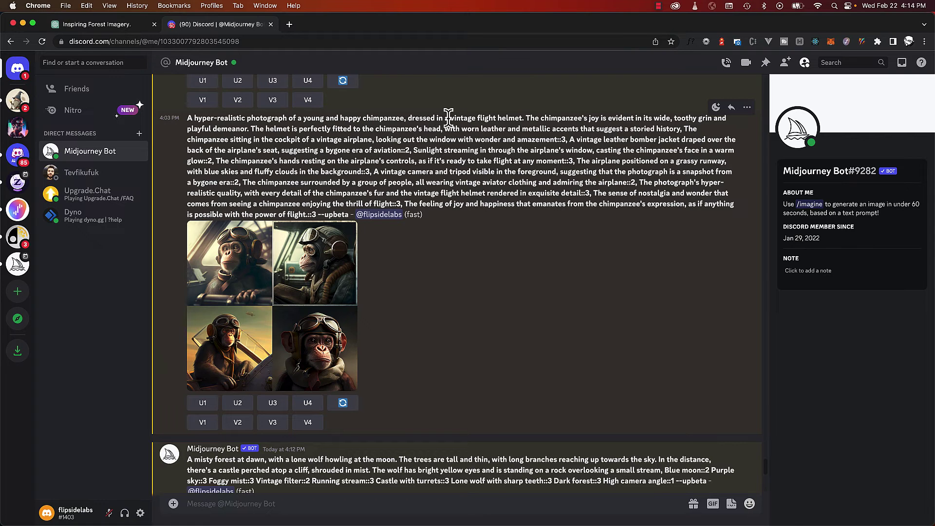
click(343, 348)
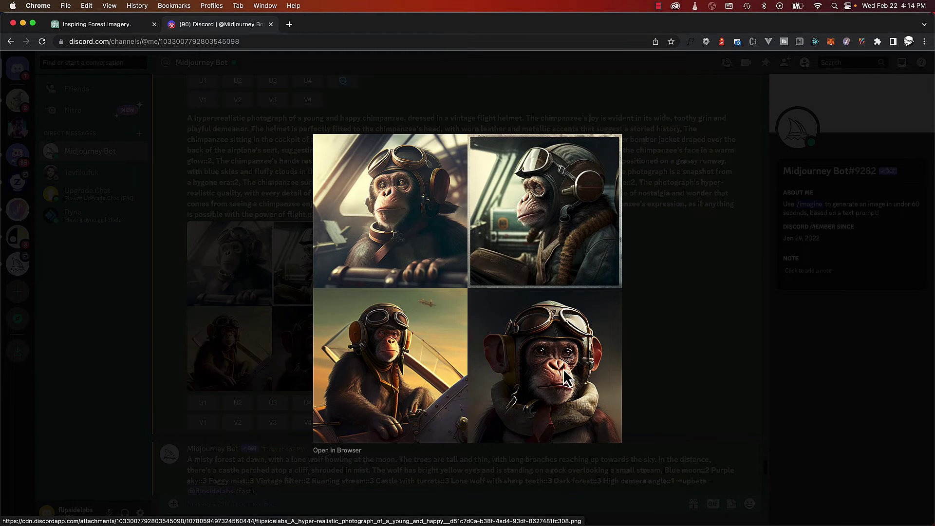
click(650, 354)
- Look back through the older Midjourney results to the upscaled portrait of the woman with the colorful headwrap
scroll(637, 360, up, 10)
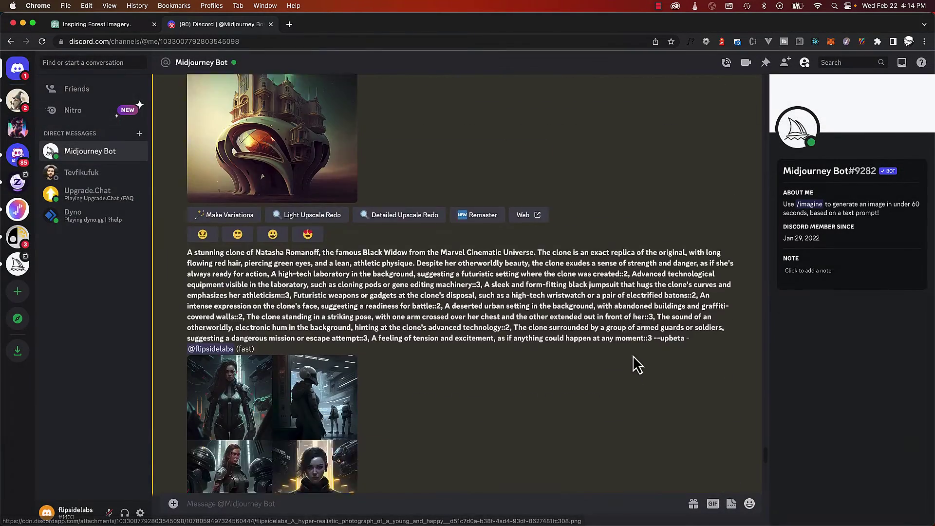
scroll(553, 360, up, 10)
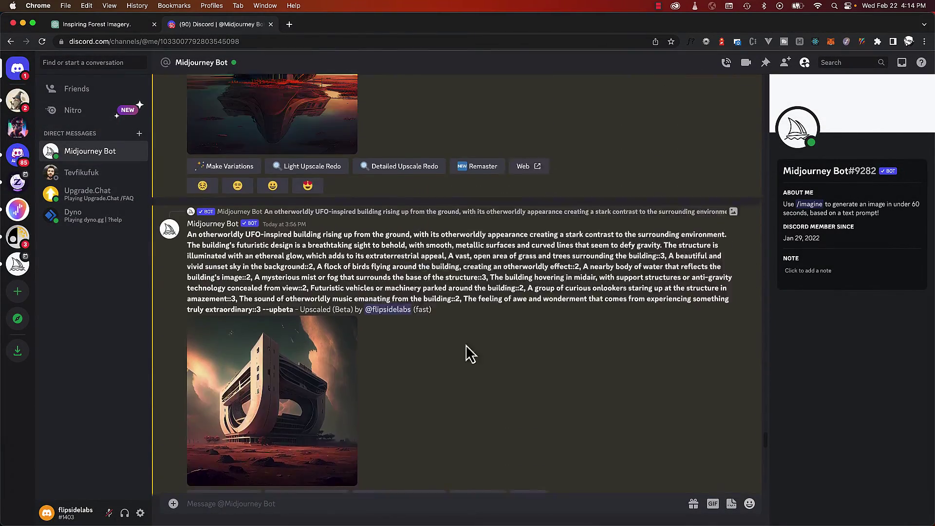
scroll(303, 267, up, 10)
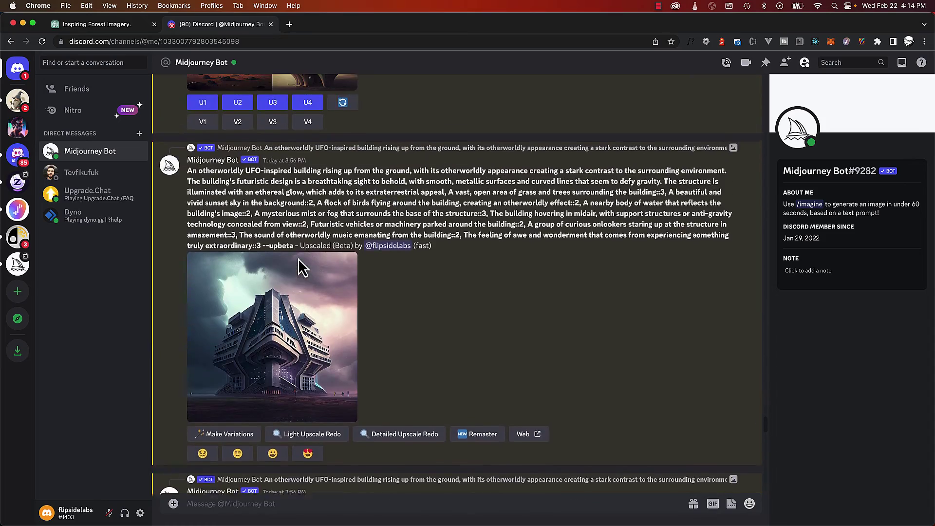
scroll(302, 260, up, 10)
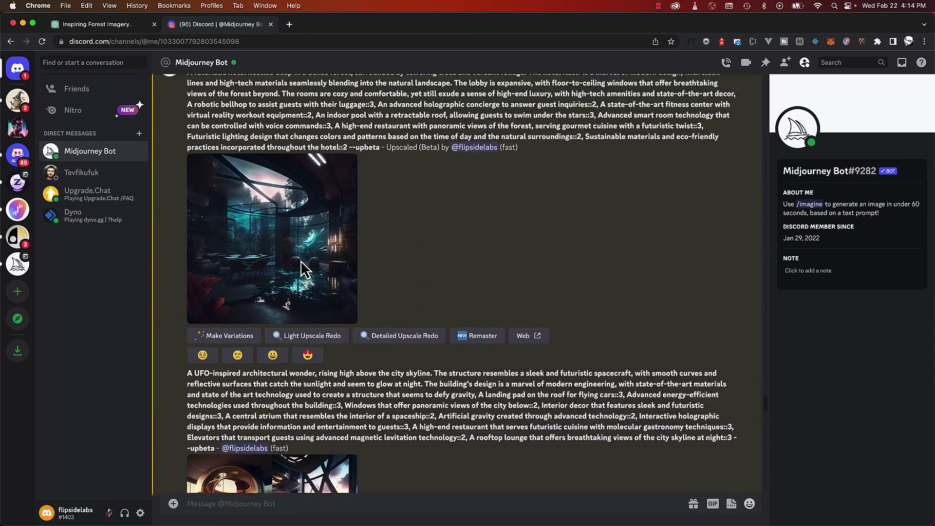
scroll(312, 287, up, 10)
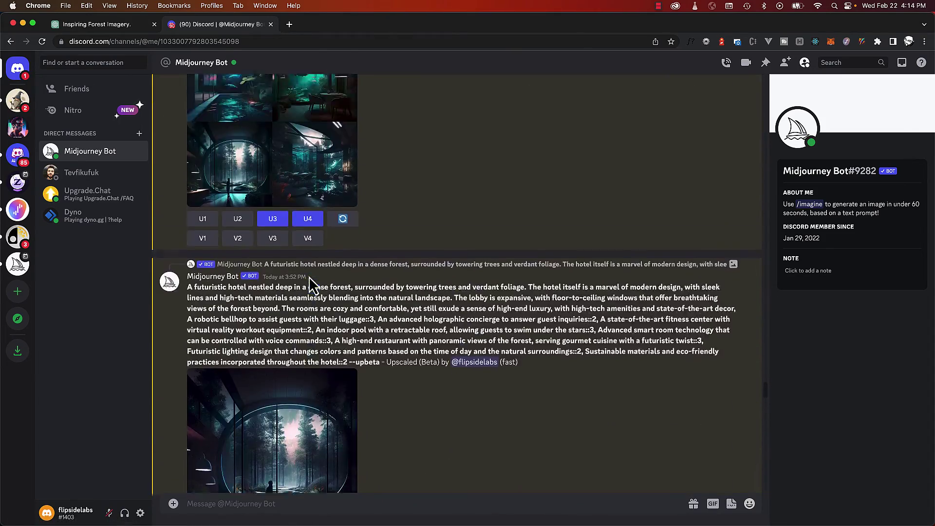
scroll(317, 273, up, 10)
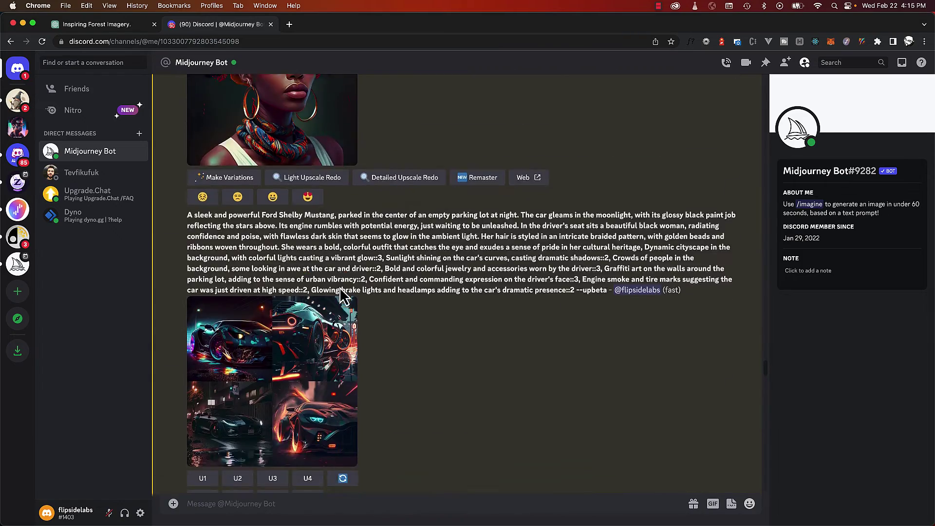
scroll(321, 265, up, 3)
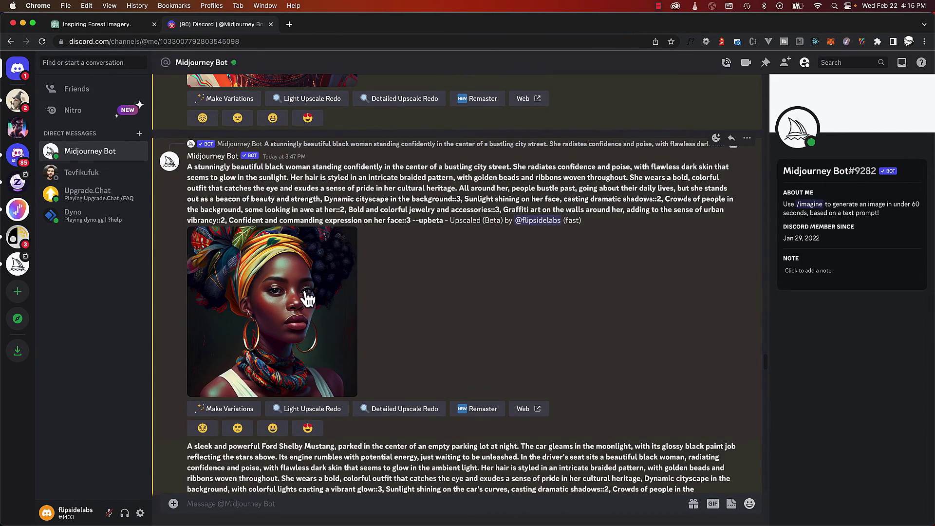
- Inspect the headwrap portrait at full size in the browser, close it, and look at the neighboring upscaled portrait in Discord
click(312, 271)
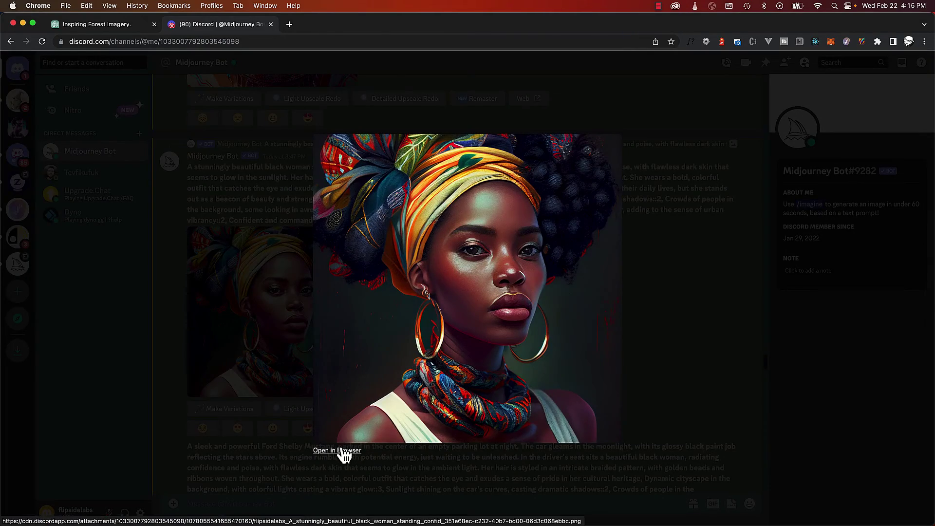
click(341, 450)
click(385, 281)
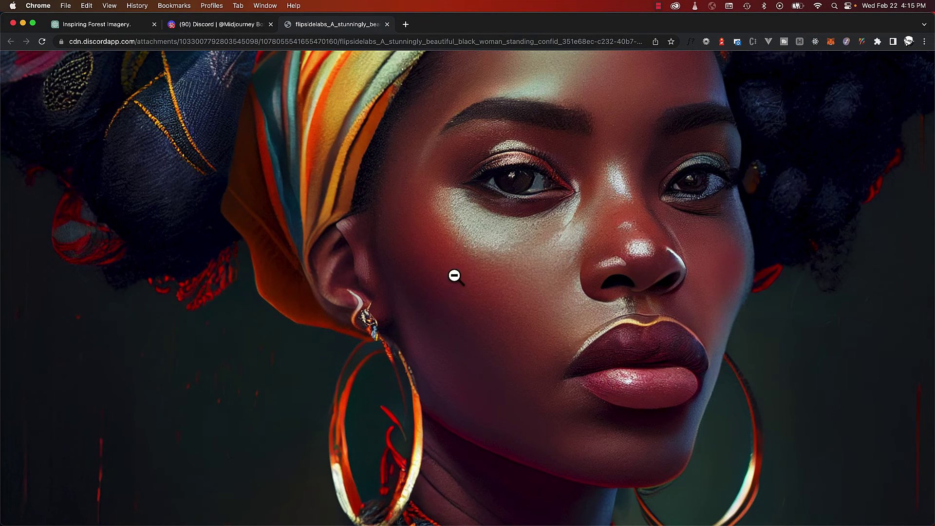
click(476, 273)
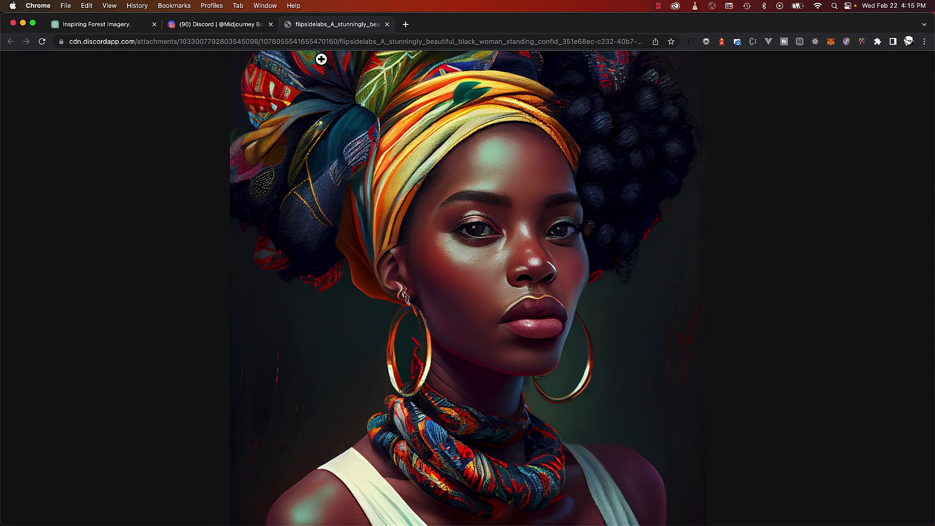
click(387, 24)
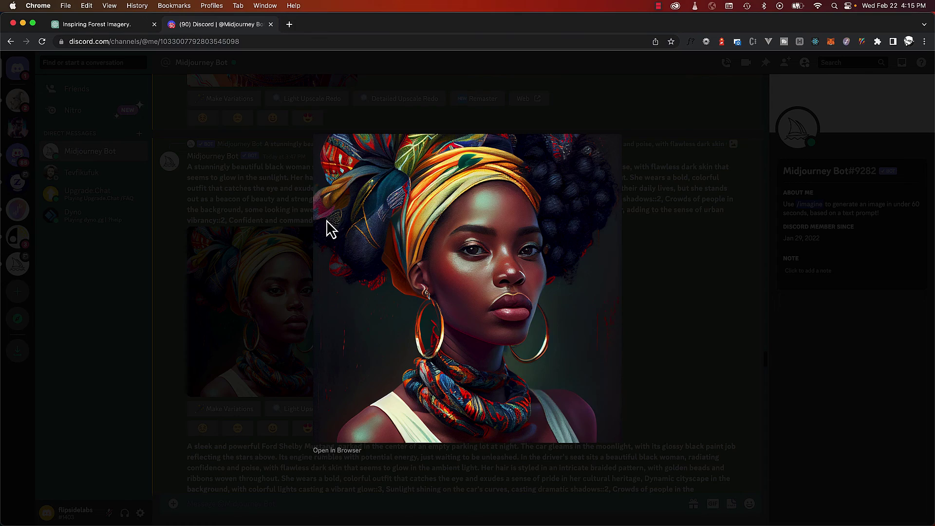
click(273, 214)
scroll(276, 208, up, 2)
scroll(287, 209, down, 5)
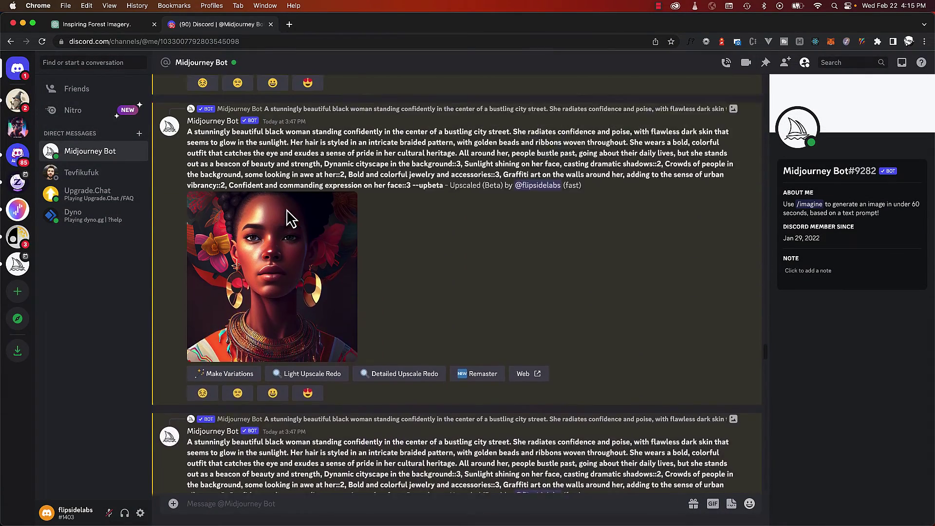
- Go back to the four-portrait grid of the woman on the bustling city street, inspect it full size in the browser, and close it
scroll(284, 209, up, 1)
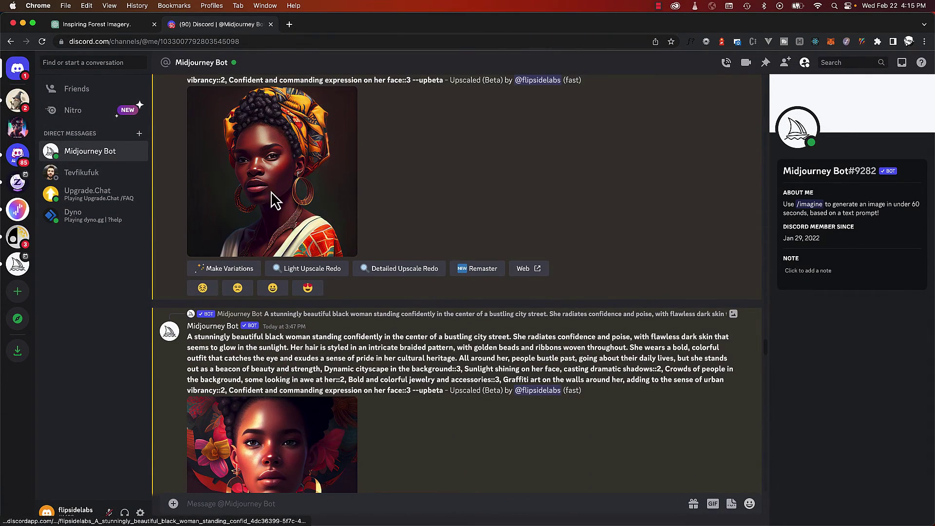
scroll(271, 196, up, 4)
scroll(265, 194, up, 5)
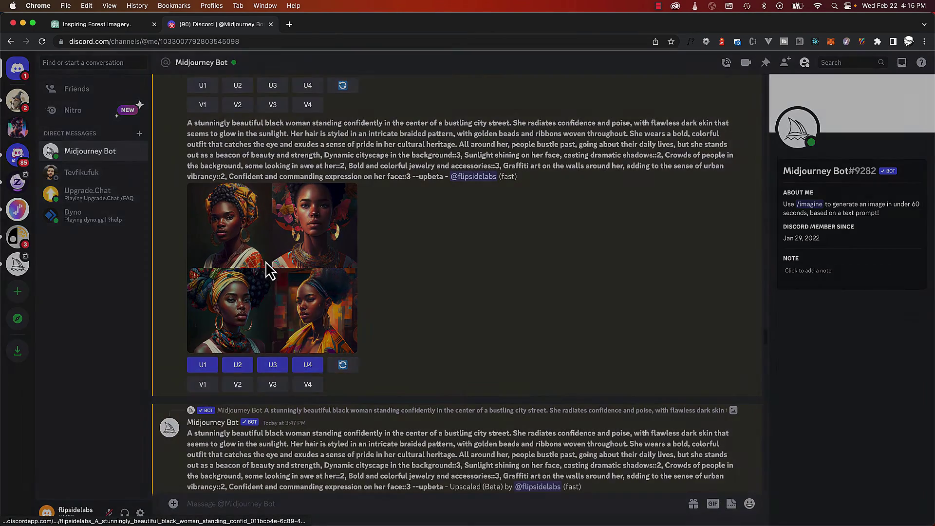
click(269, 271)
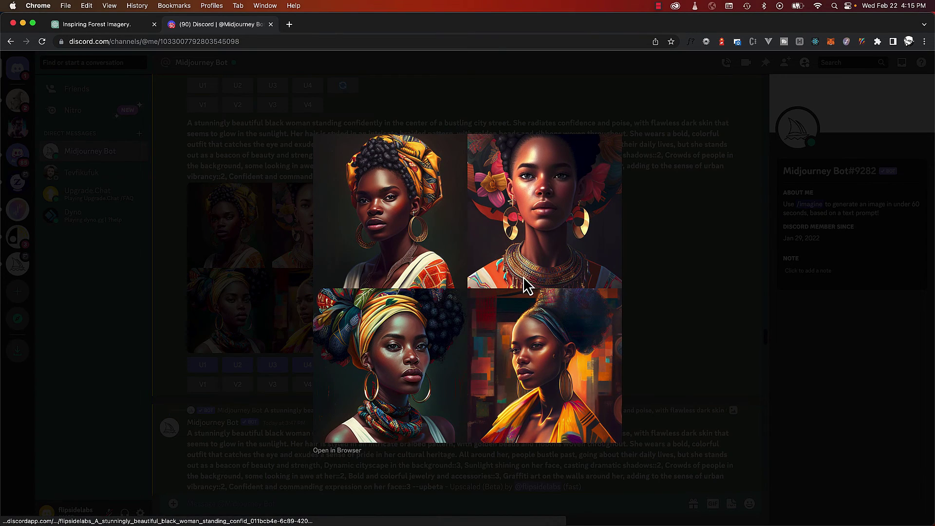
click(350, 450)
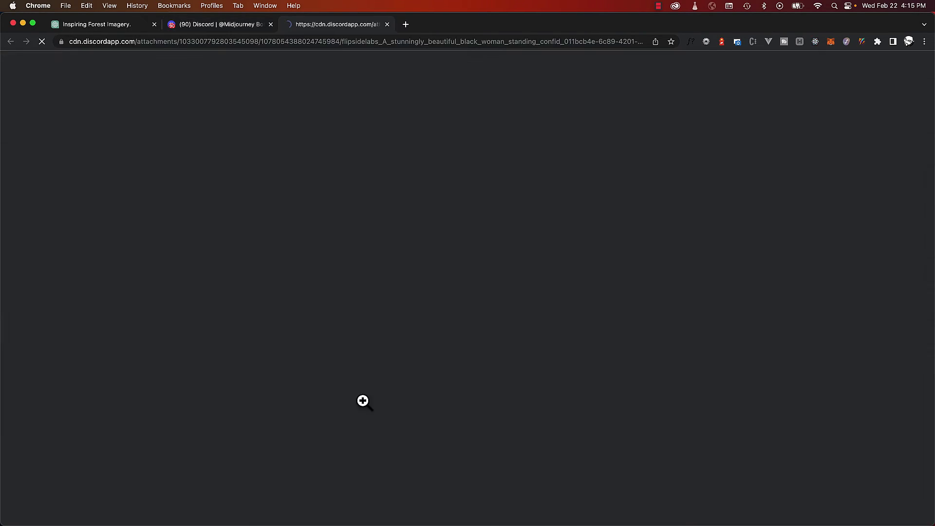
click(353, 326)
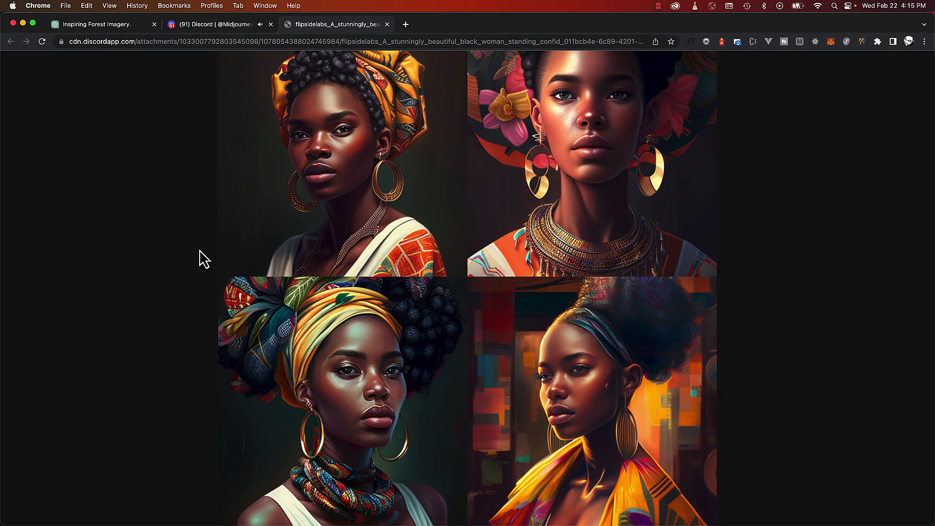
click(387, 24)
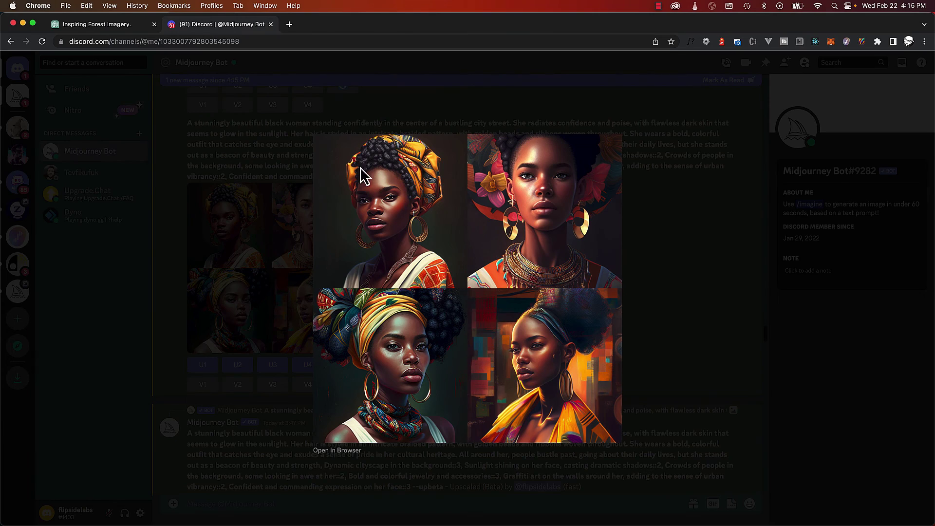
click(267, 232)
- Return to the newest Midjourney results and view the enlarged grid of the woman with natural hair by the street mural, then close it
scroll(270, 232, down, 20)
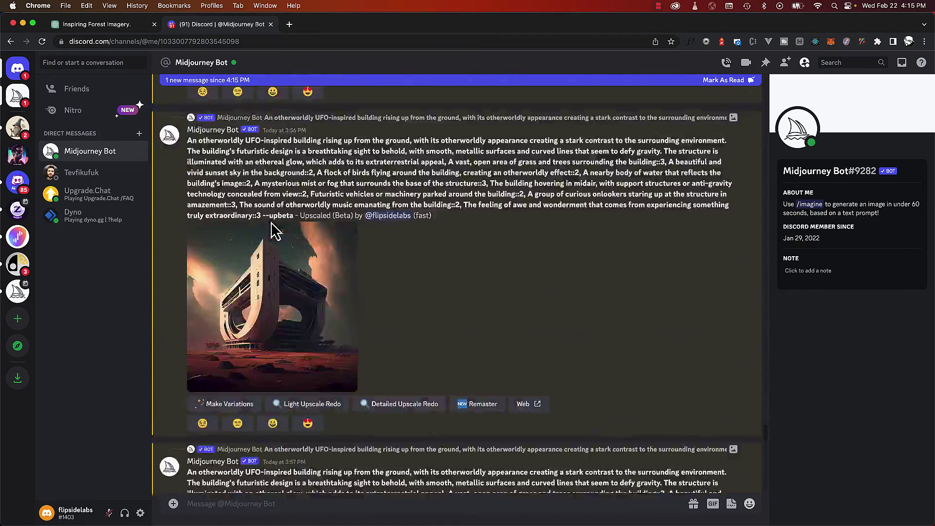
scroll(272, 232, down, 15)
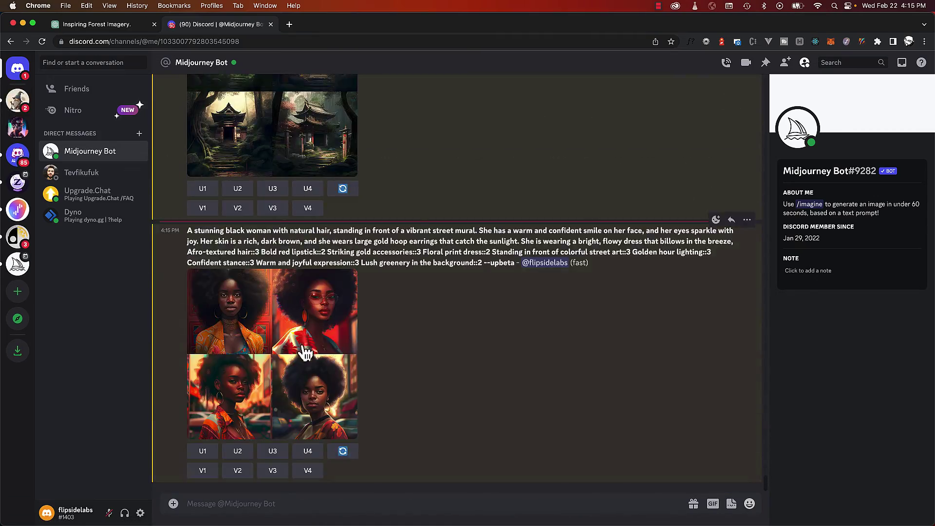
click(275, 350)
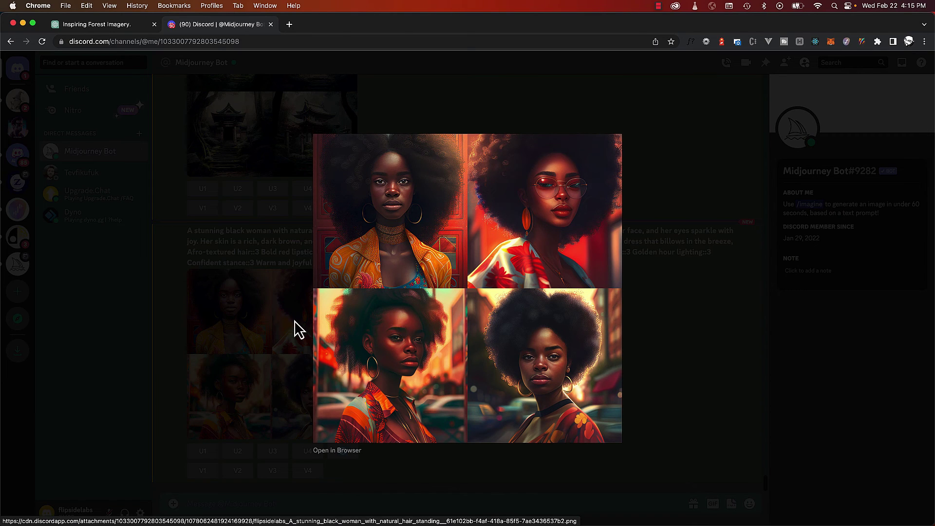
click(280, 321)
- Check the white Husky job among the recent results and look at its newly finished image grid
scroll(277, 318, up, 10)
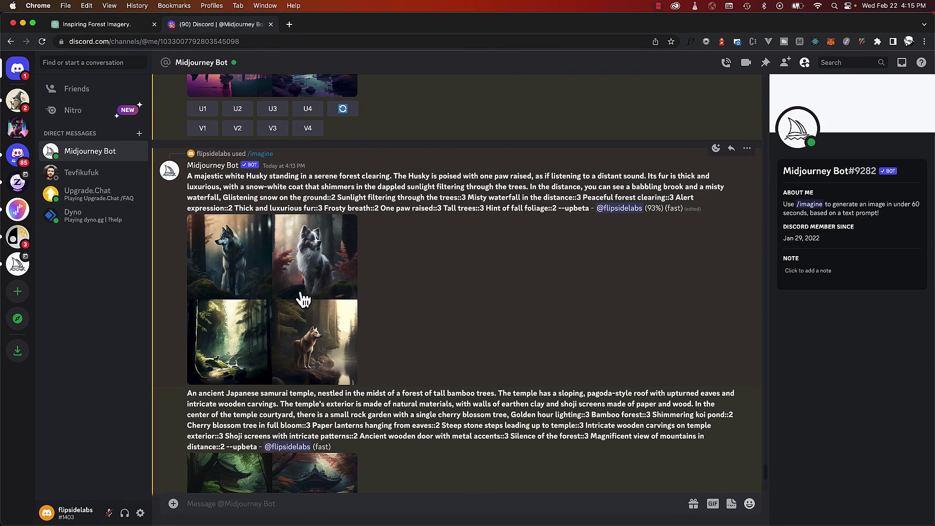
scroll(268, 286, down, 10)
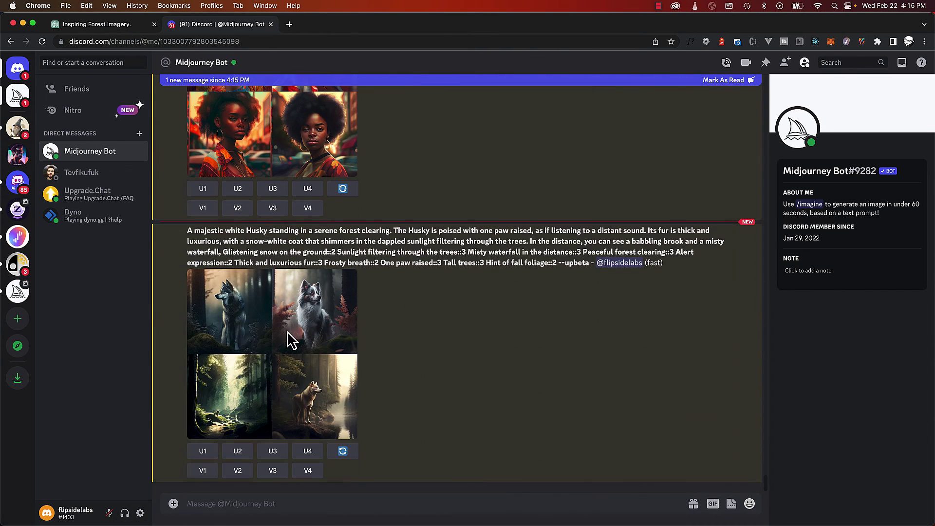
click(253, 347)
click(253, 351)
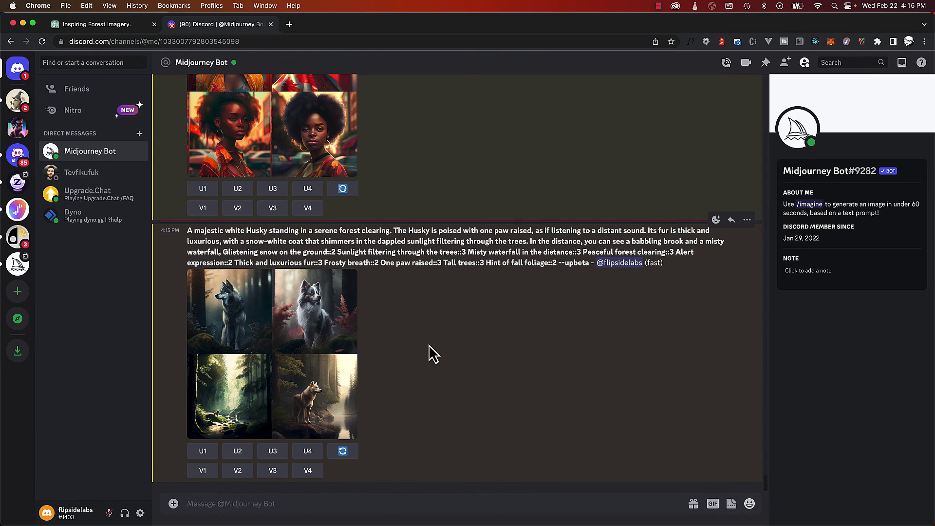